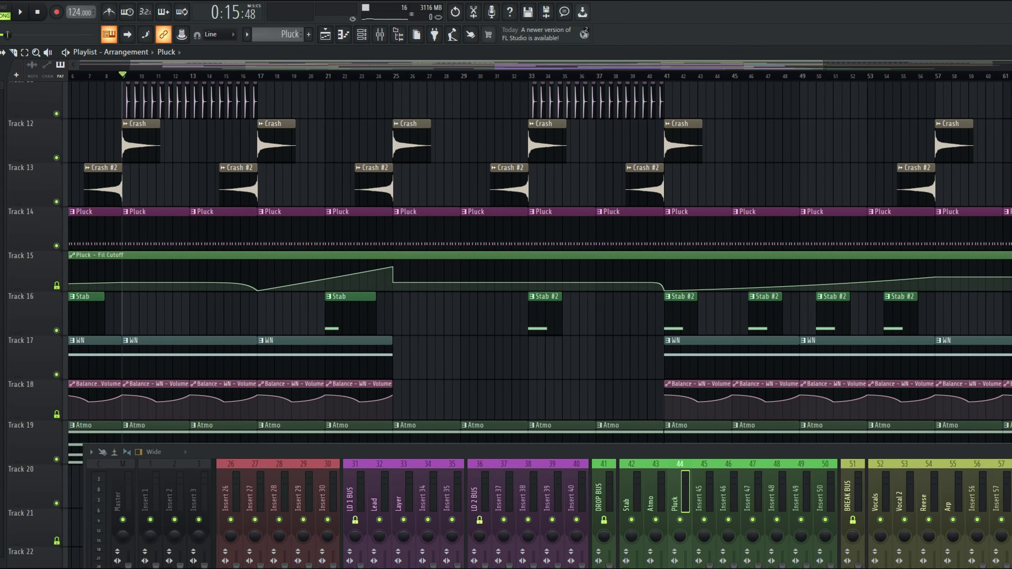
# Inspect the Bass pattern's notes in the piano roll and its Parametric EQ 2 curve, and close both windows.
pyautogui.scroll(4, 248, 255)
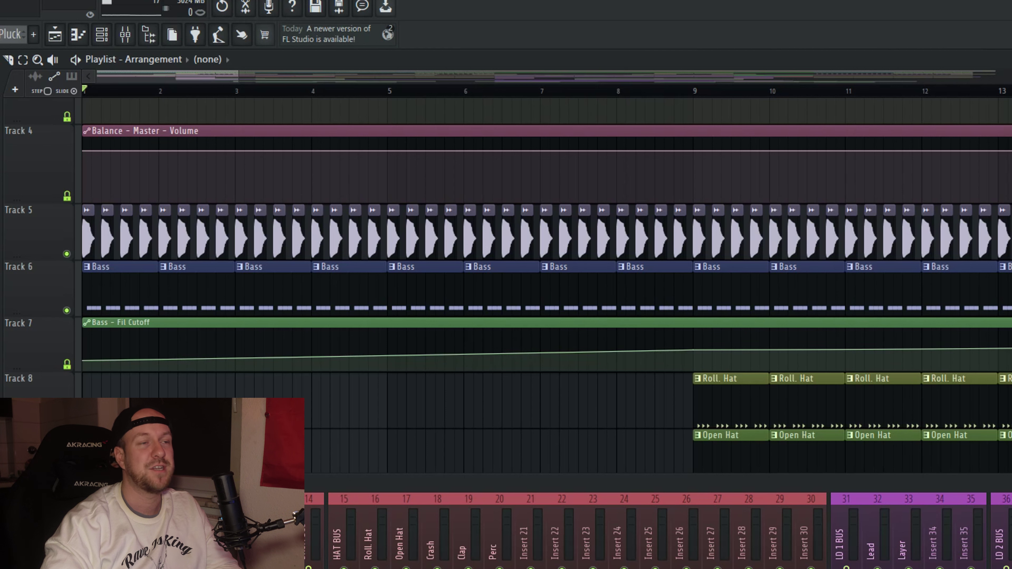
pyautogui.press('F7')
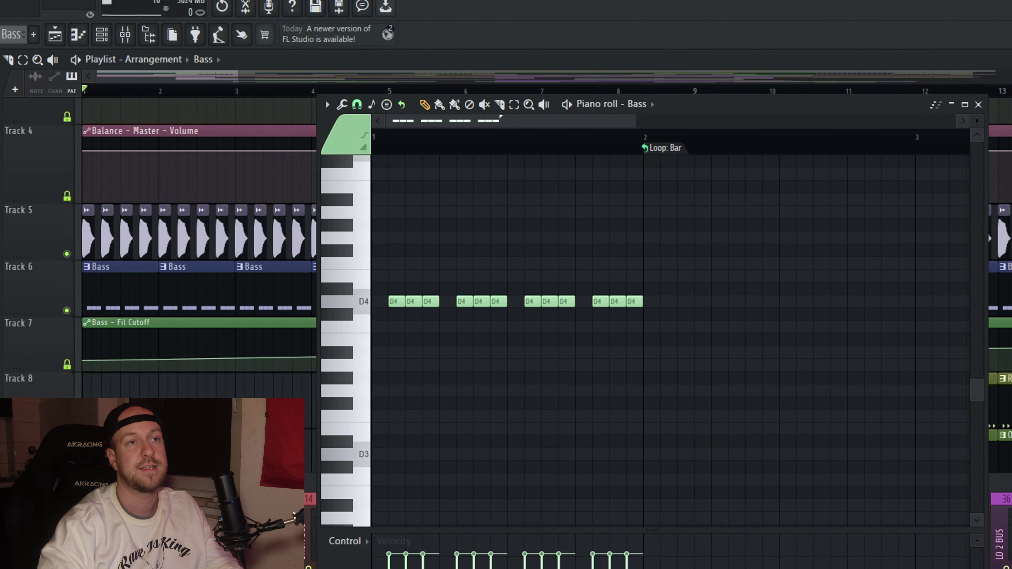
pyautogui.press('F7')
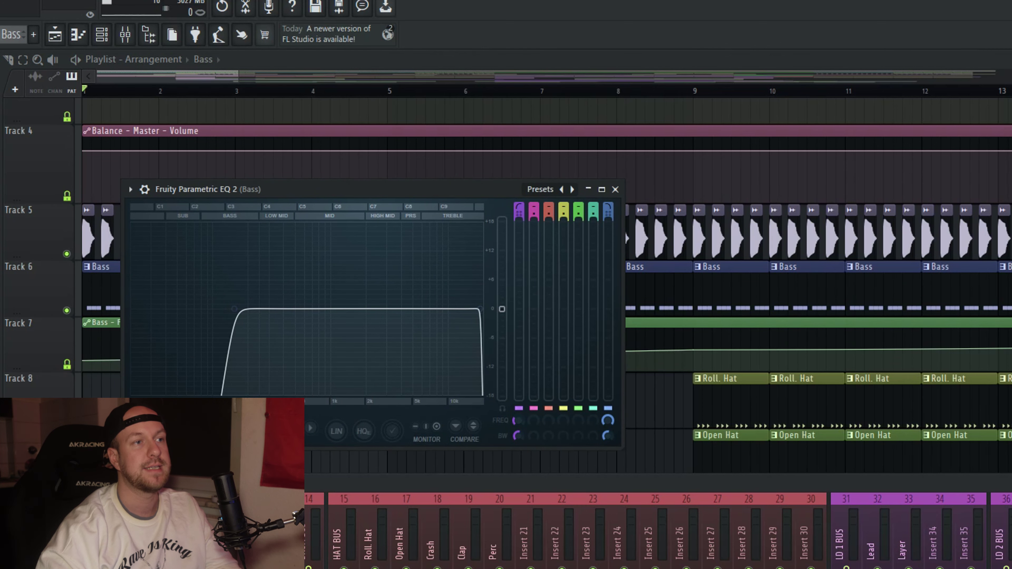
pyautogui.press('Escape')
# Listen to the Bass track alone from bar 1, checking the Sub and Bass Parametric EQ 2 curves and the Serum patch.
pyautogui.press('space')
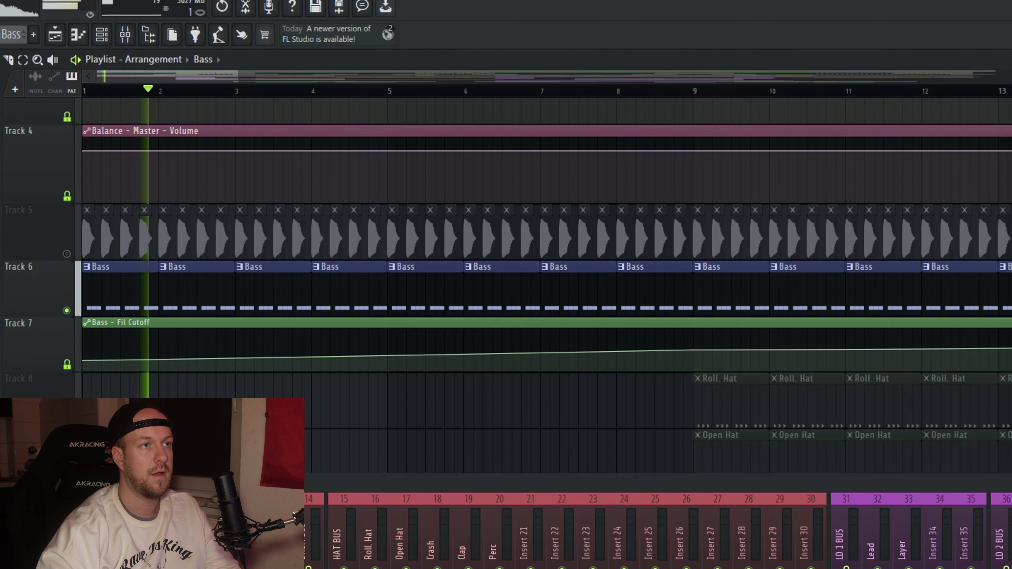
pyautogui.press('space')
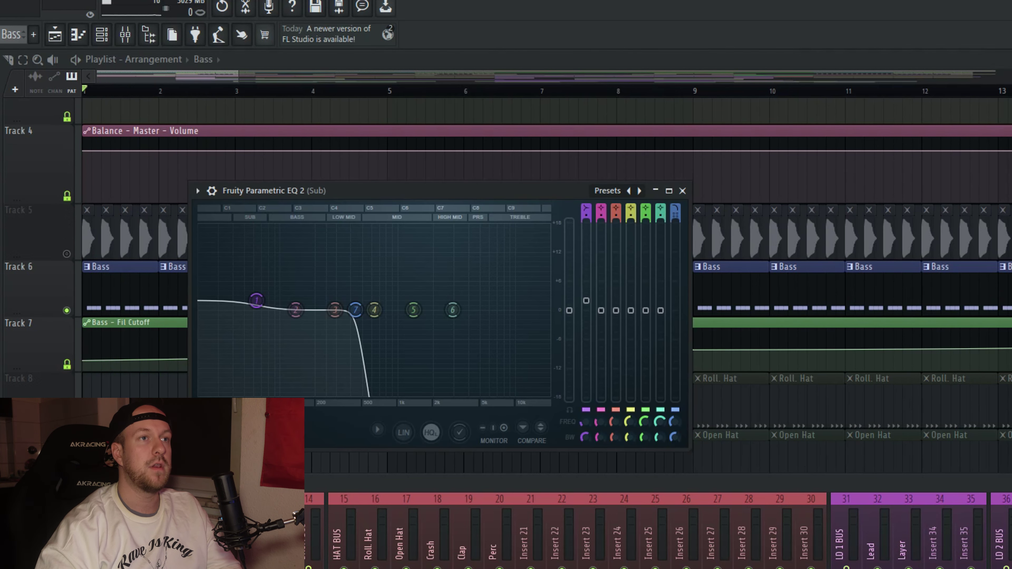
pyautogui.press('space')
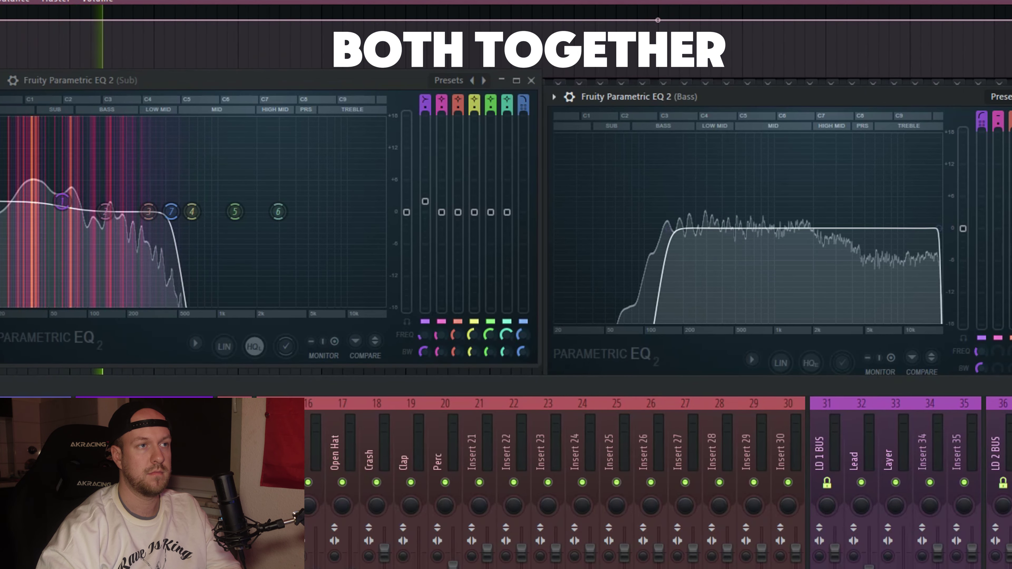
pyautogui.press('space')
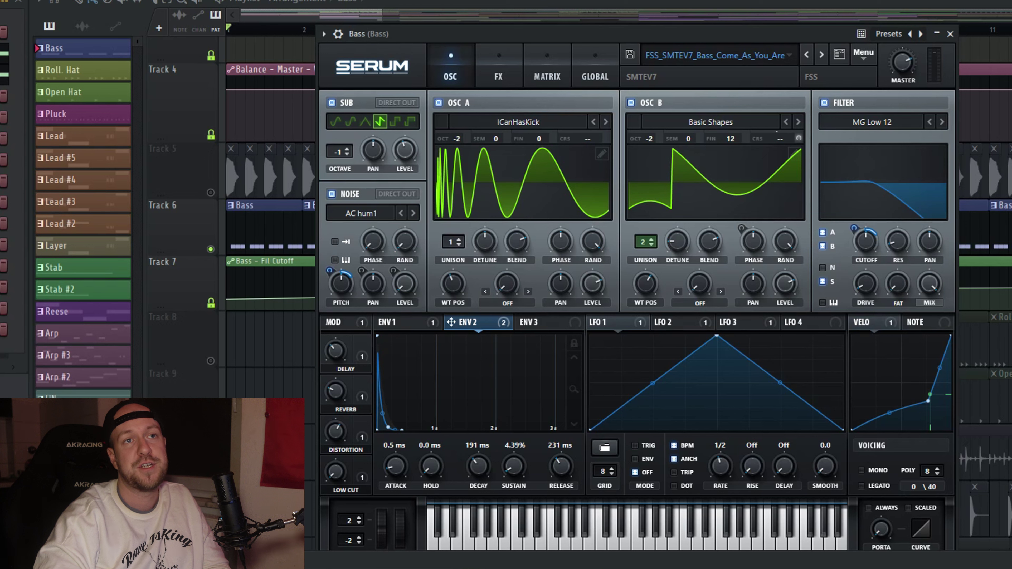
pyautogui.press('space')
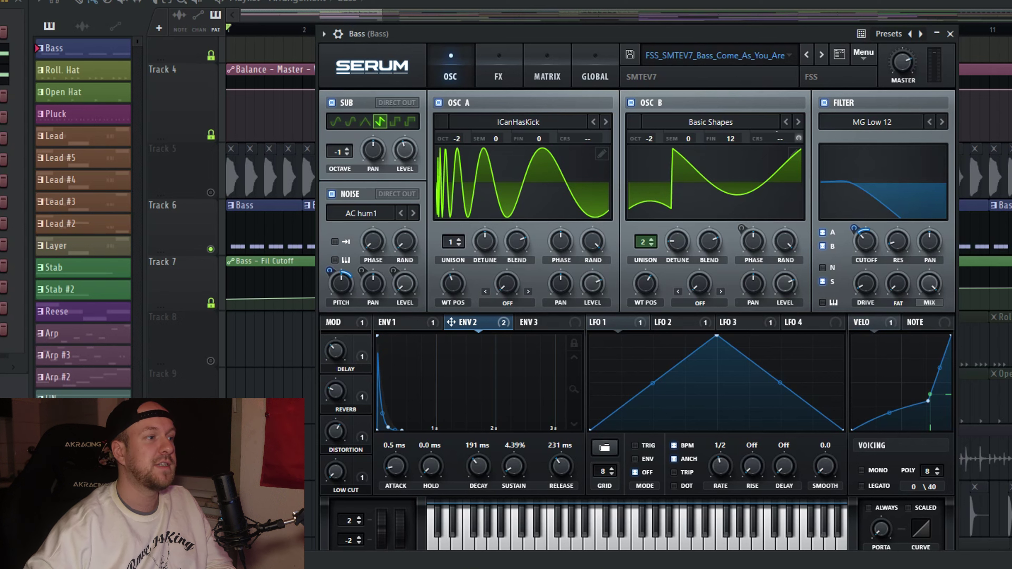
pyautogui.press('space')
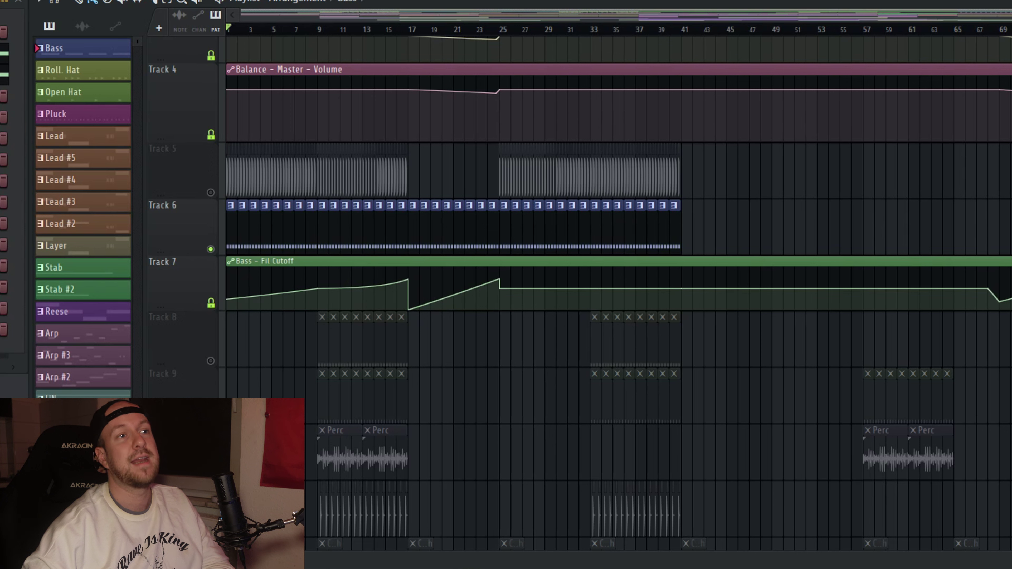
# Unmute Track 5 and play it together with the Bass track and its filter cutoff automation.
pyautogui.click(210, 193)
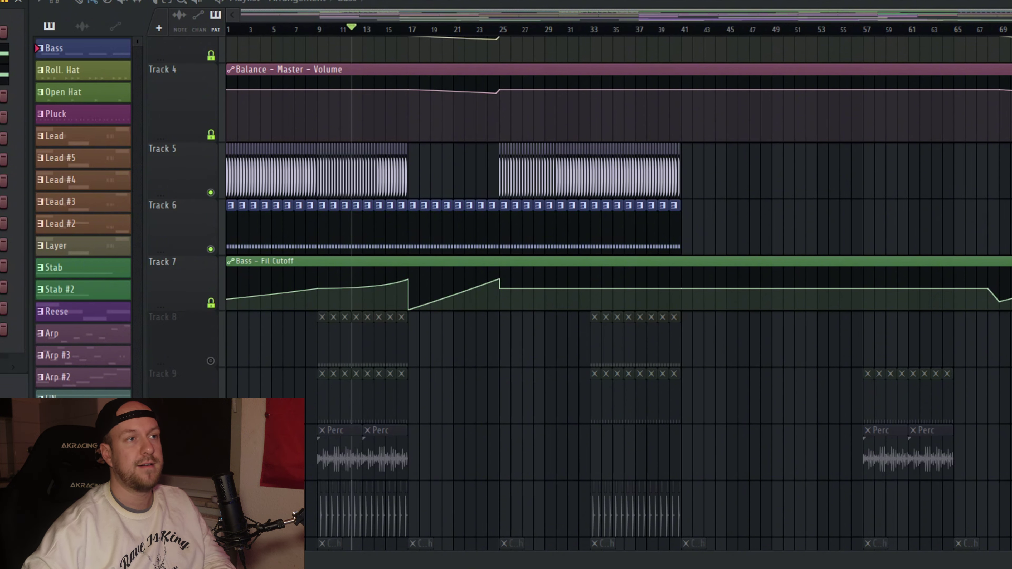
pyautogui.press('space')
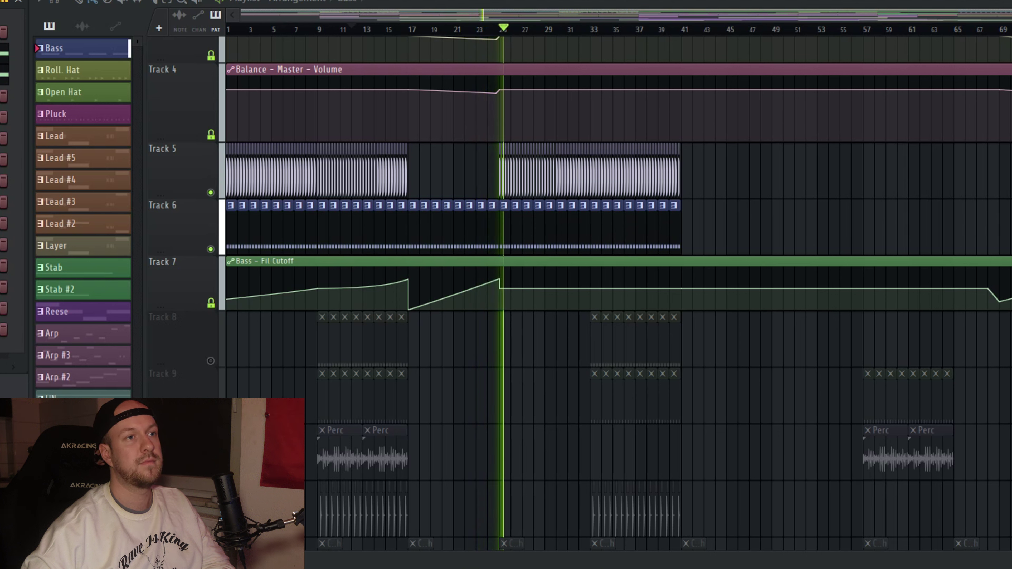
pyautogui.press('space')
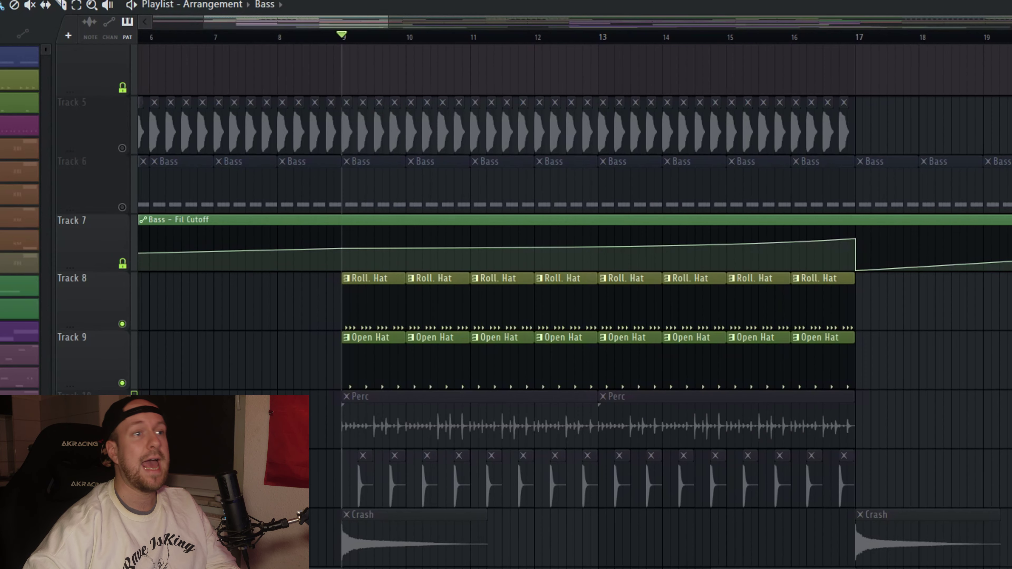
# Play the rolling and open hats from bar 9, adding the Perc loop and the Track 11 hits in successive passes.
pyautogui.press('space')
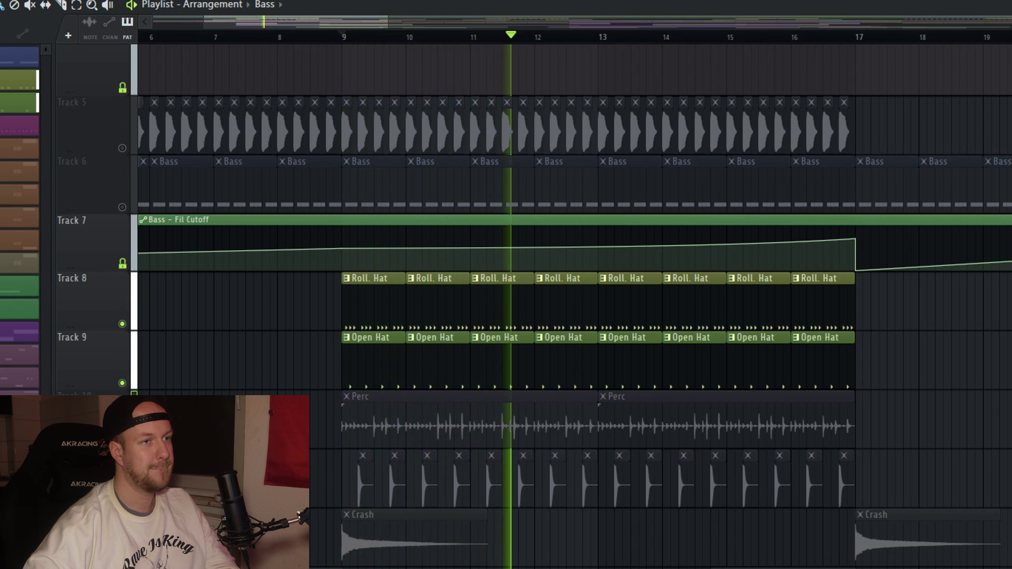
pyautogui.press('space')
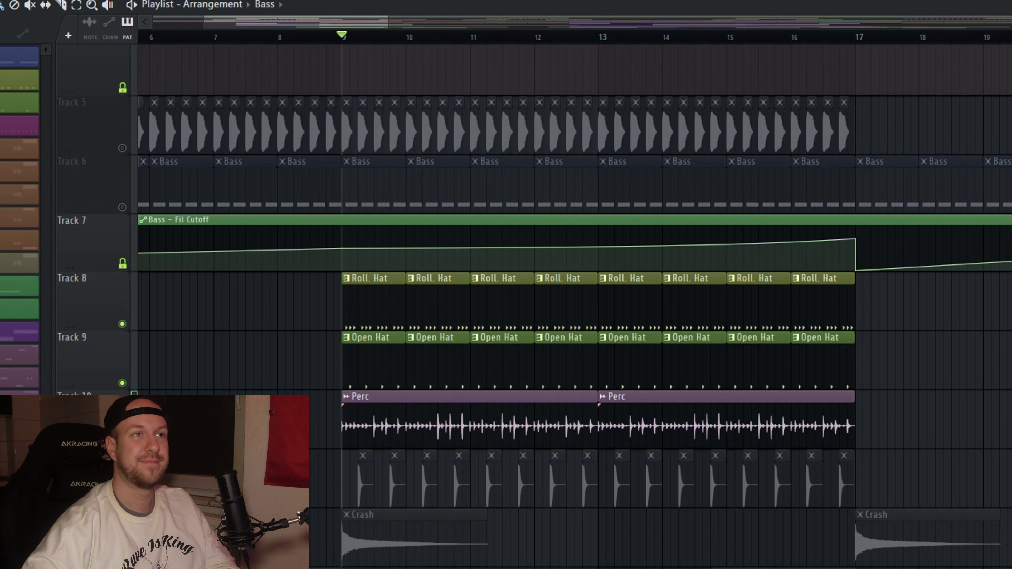
pyautogui.press('space')
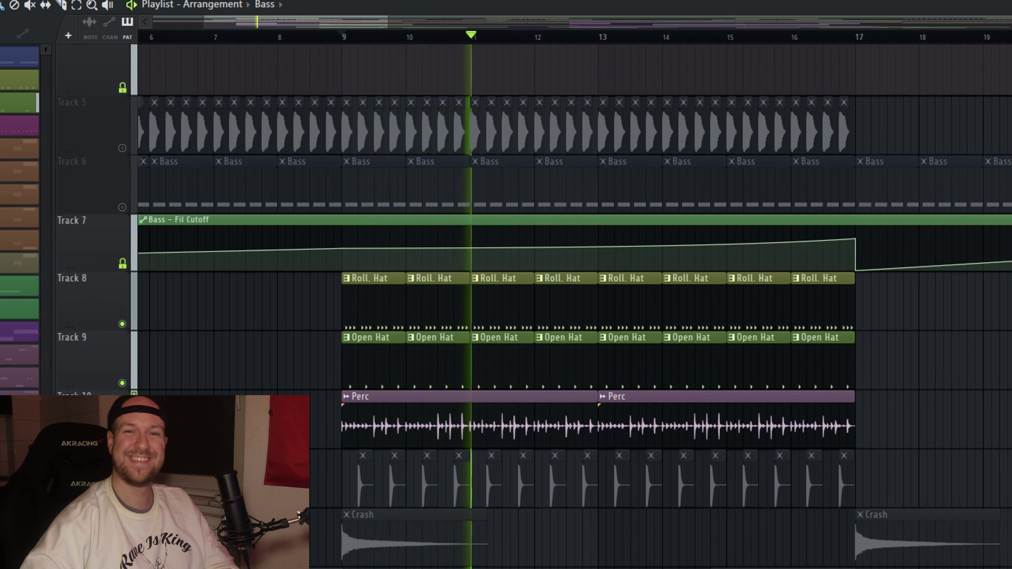
pyautogui.press('space')
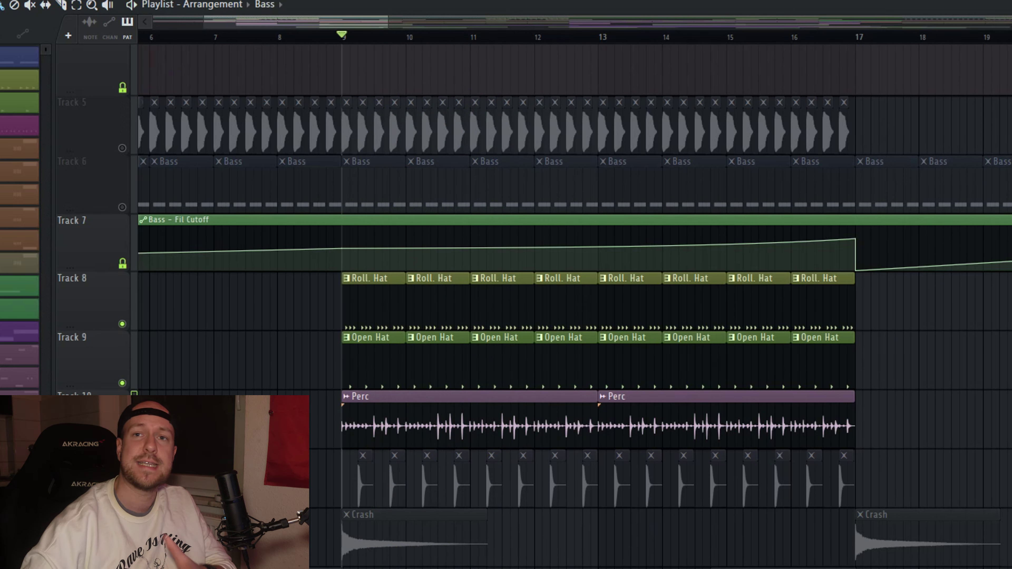
pyautogui.press('space')
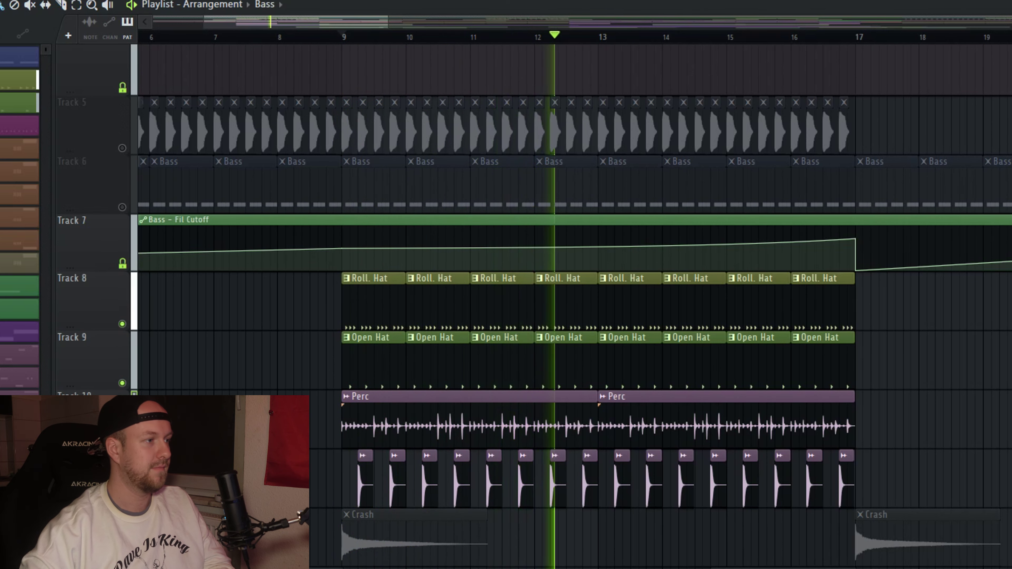
pyautogui.press('space')
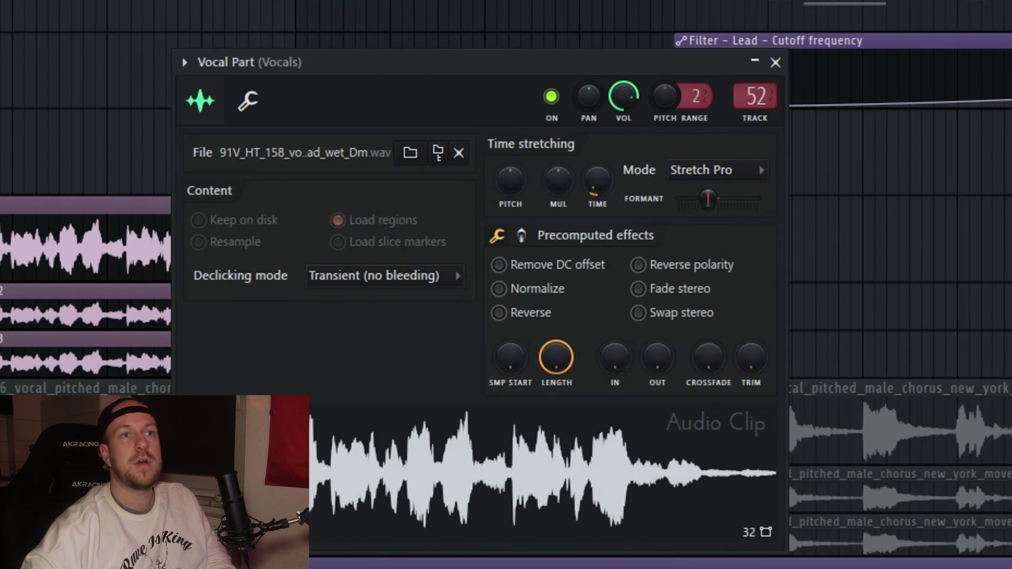
# Move the Vocal Part sample settings window aside and listen to the three layered Vocal Part clips on Tracks 23 to 25.
pyautogui.moveTo(598, 64); pyautogui.dragTo(545, 58)
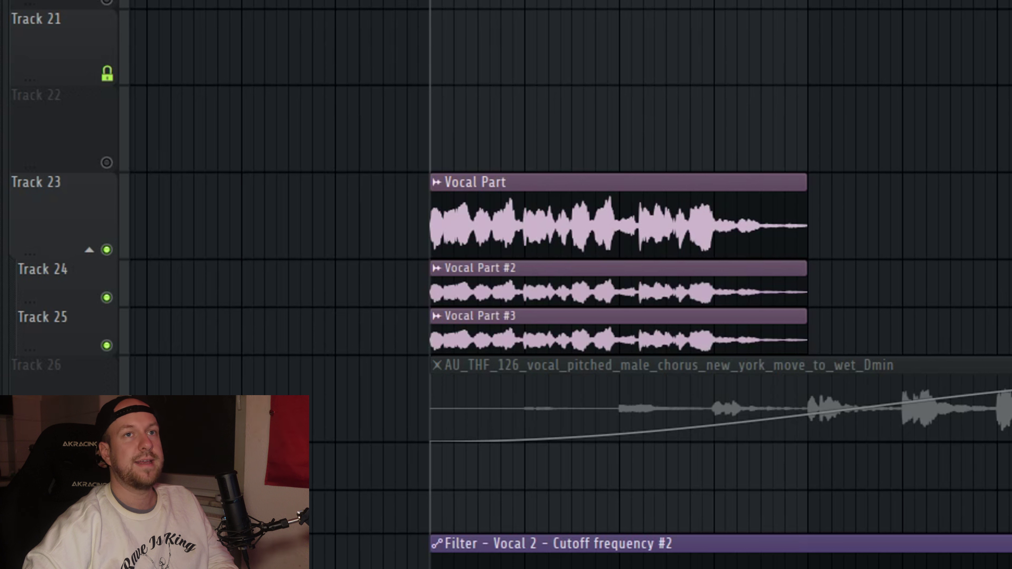
pyautogui.press('space')
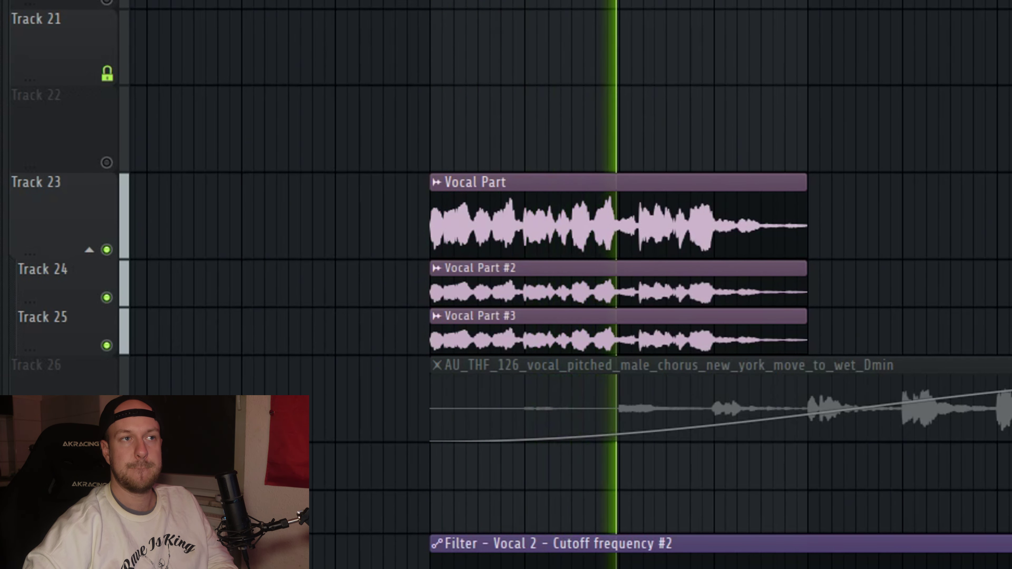
pyautogui.press('space')
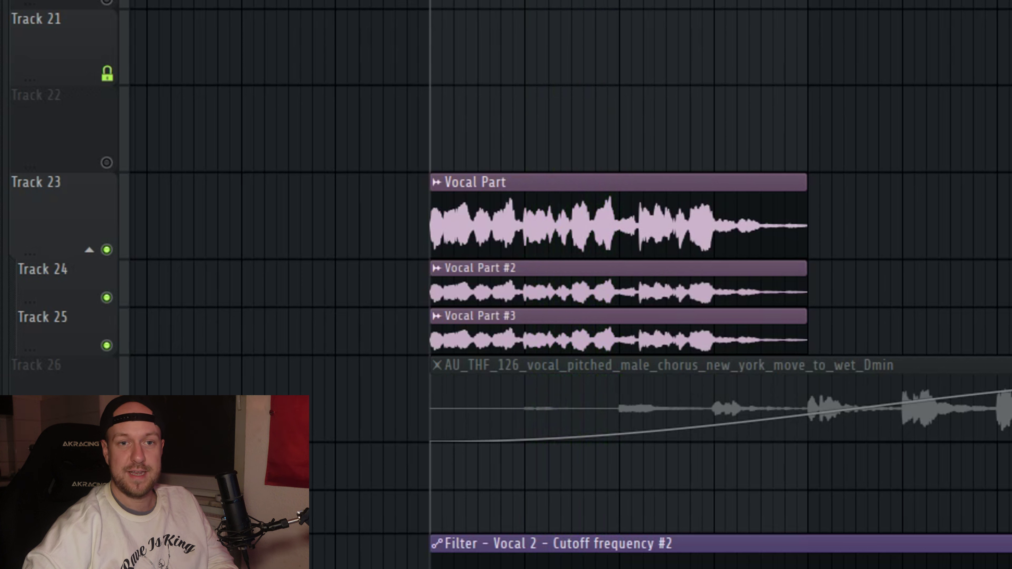
pyautogui.press('space')
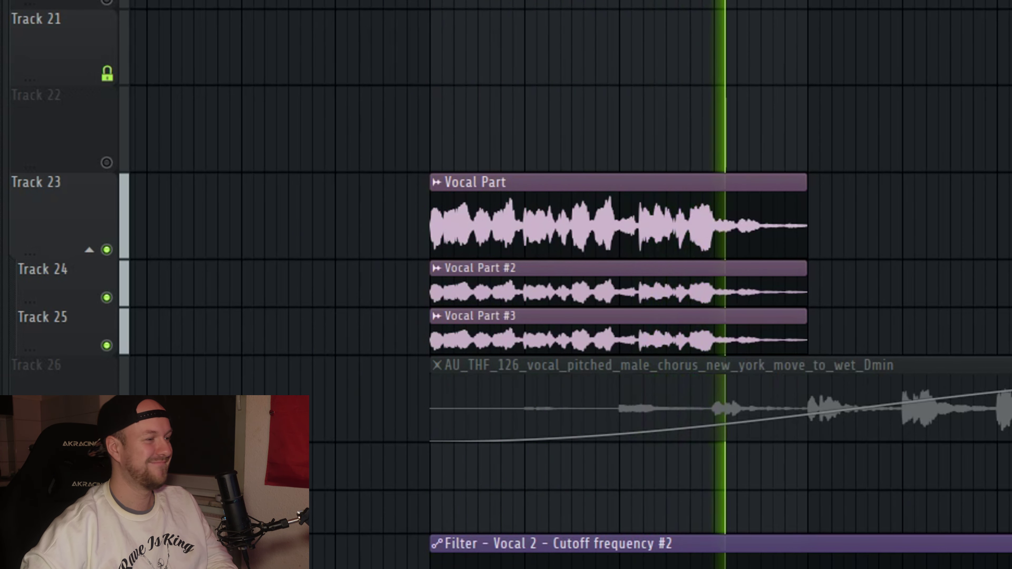
pyautogui.press('space')
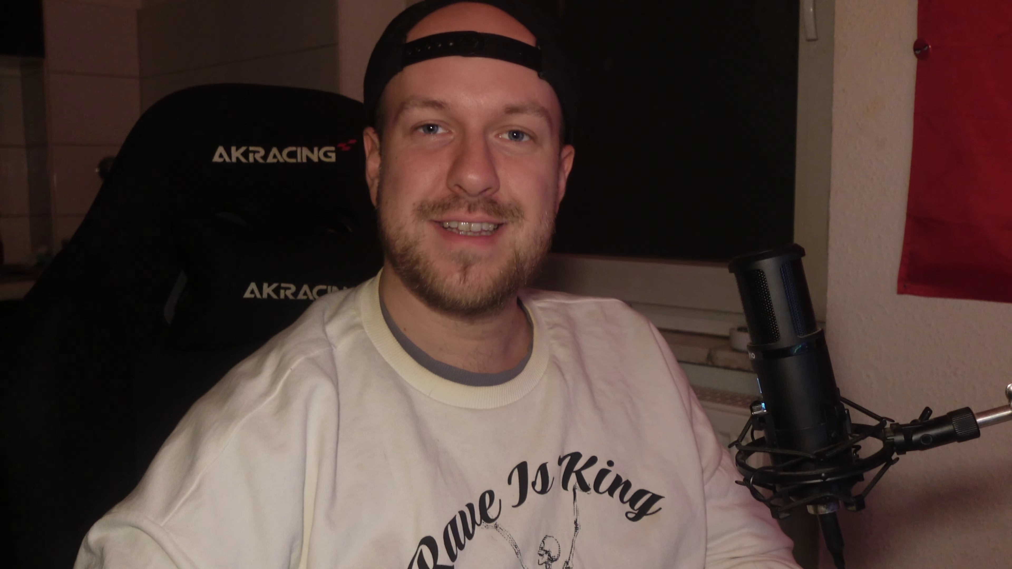
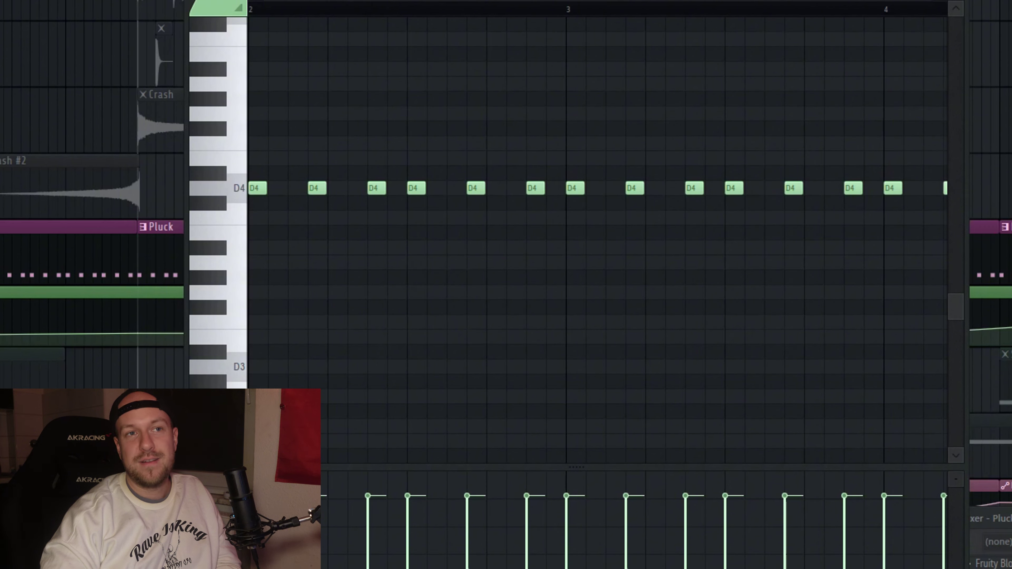
# Close the Pluck piano roll and play the full arrangement from bar 9 toward bar 17.
pyautogui.press('F7')
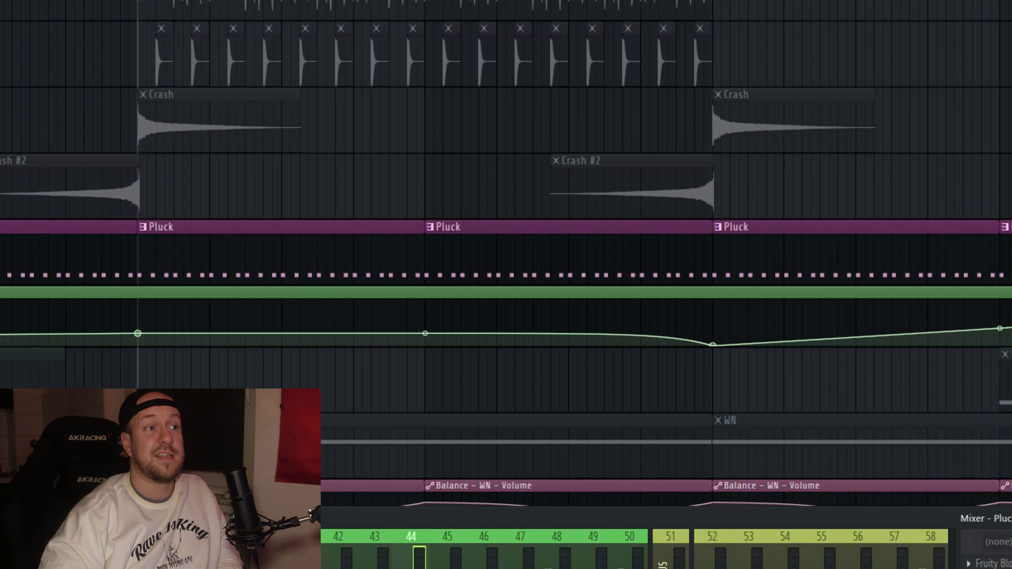
pyautogui.hotkey('ctrl', 'z')
pyautogui.press('space')
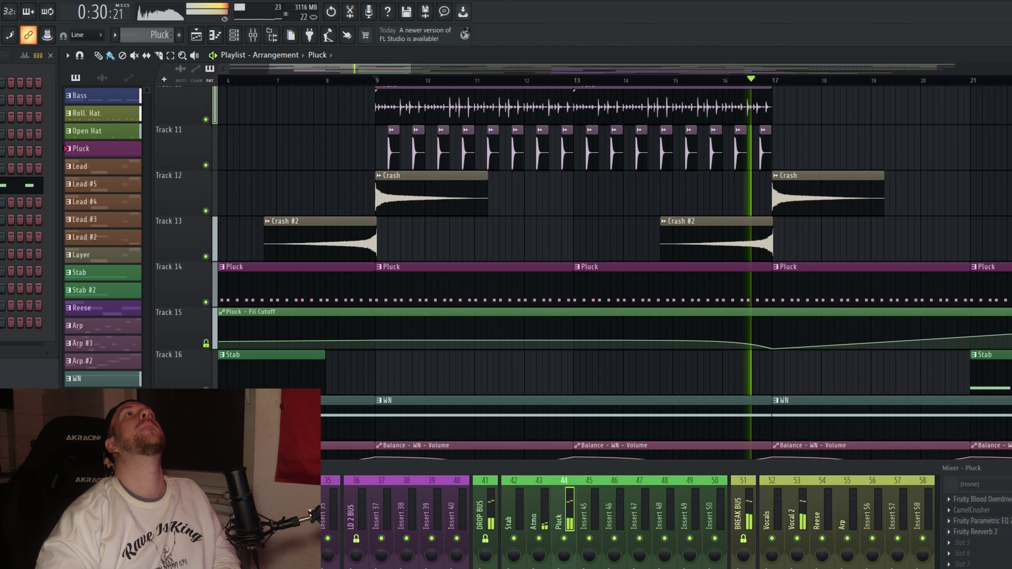
pyautogui.press('space')
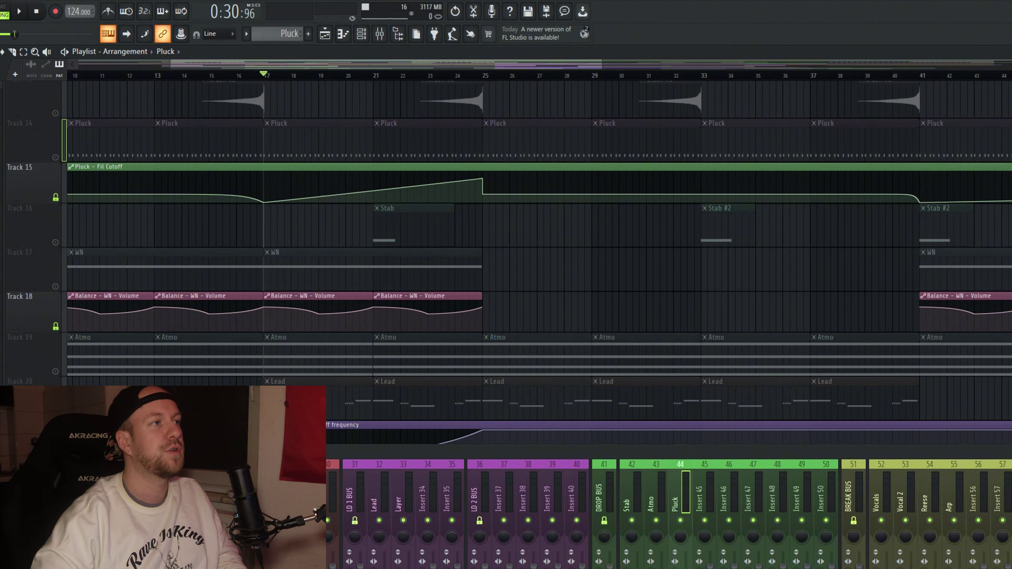
# Unmute the Pluck on Track 14 and play its filter cutoff build-up from bar 17 toward bar 25.
pyautogui.click(55, 157)
pyautogui.press('space')
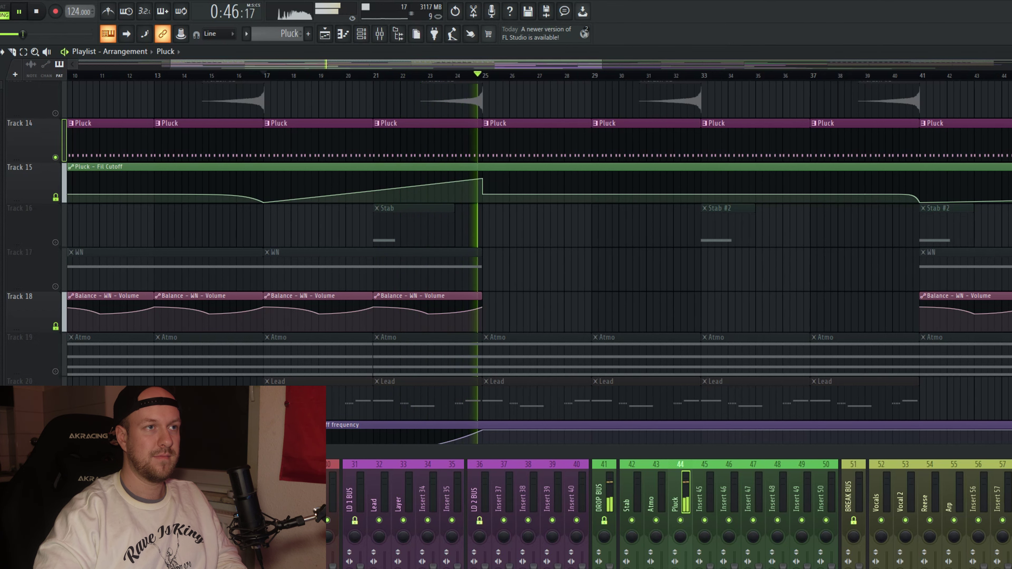
pyautogui.press('space')
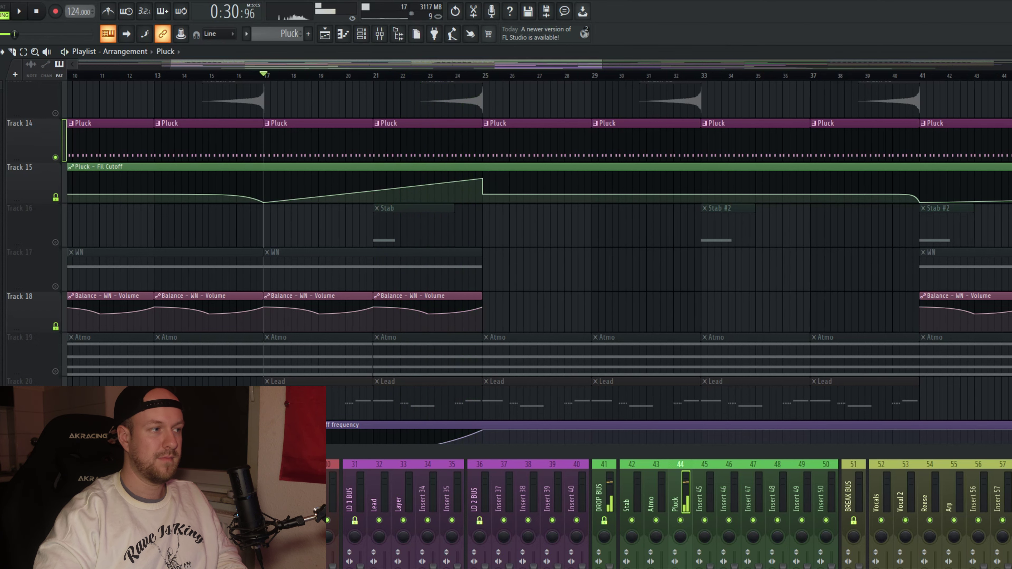
# Unmute the pitched male chorus vocal on Track 26, listen to it from bar 17, and audition its Thermal distortion effect.
pyautogui.scroll(-4, 518, 239)
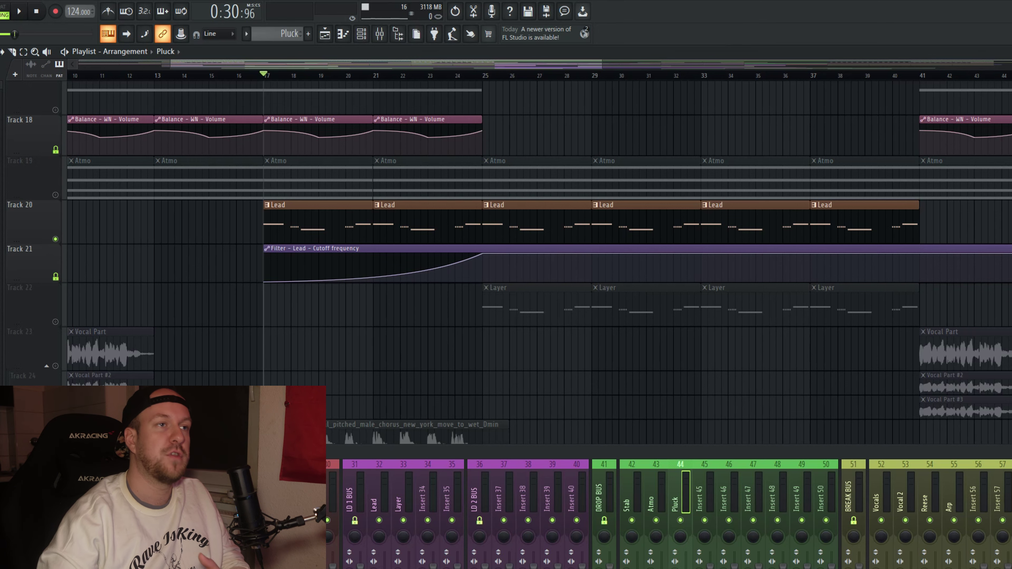
pyautogui.scroll(-5, 518, 239)
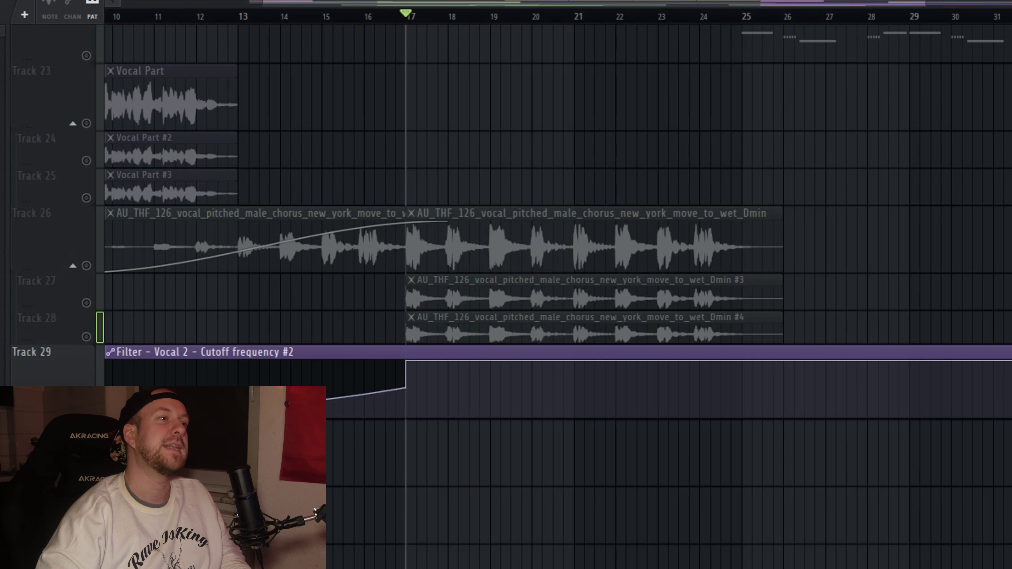
pyautogui.click(86, 265)
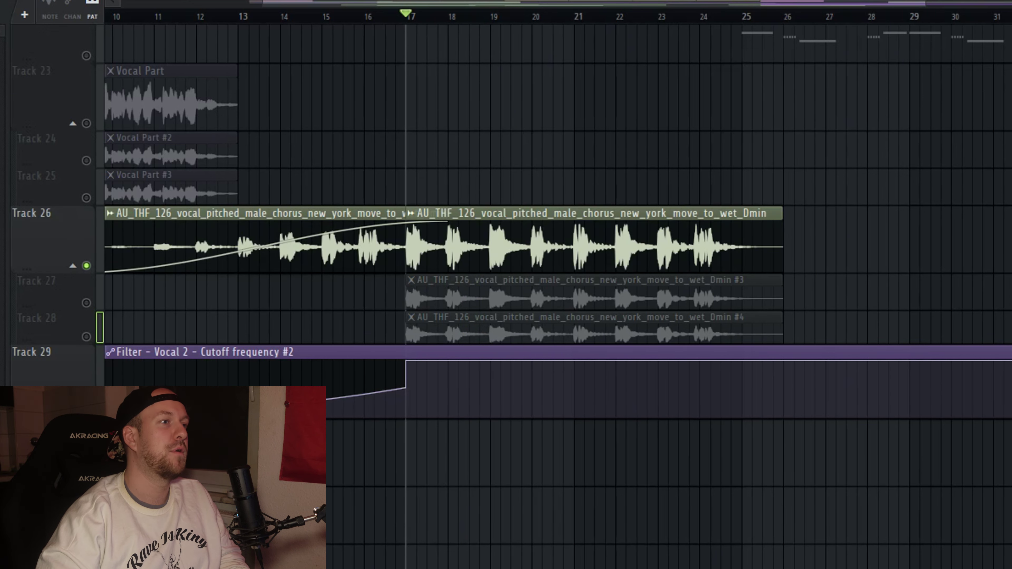
pyautogui.press('space')
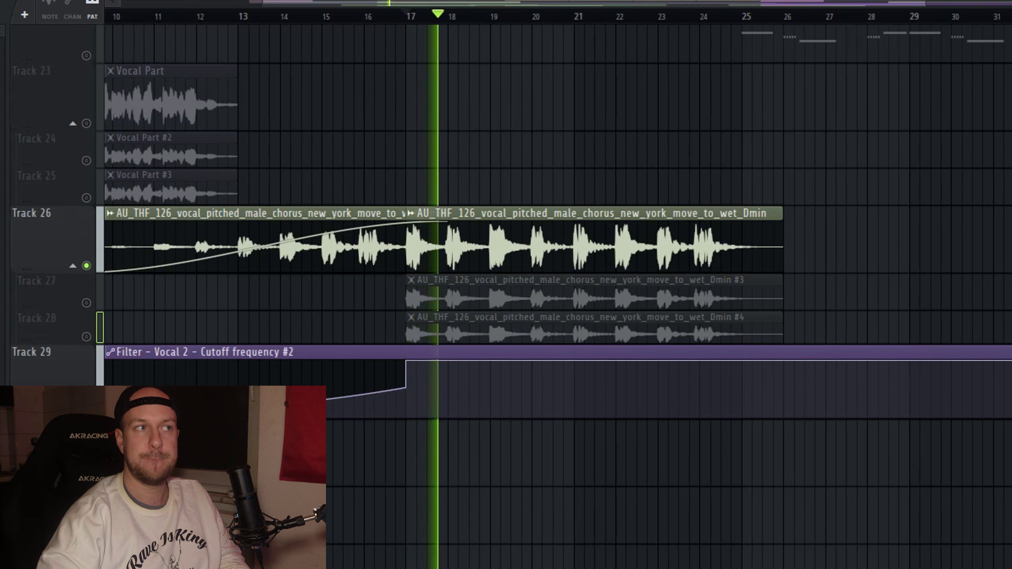
pyautogui.press('space')
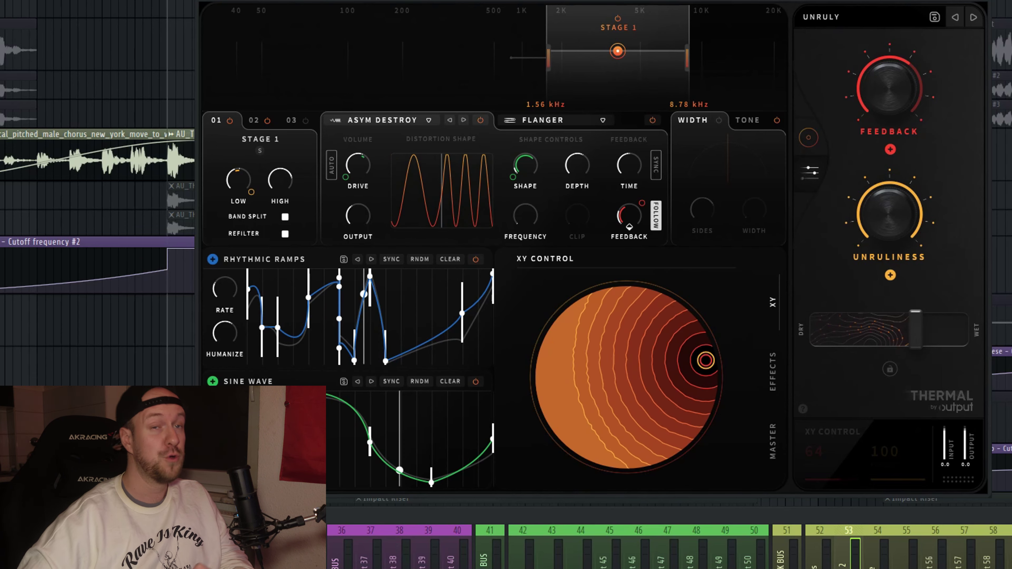
pyautogui.press('space')
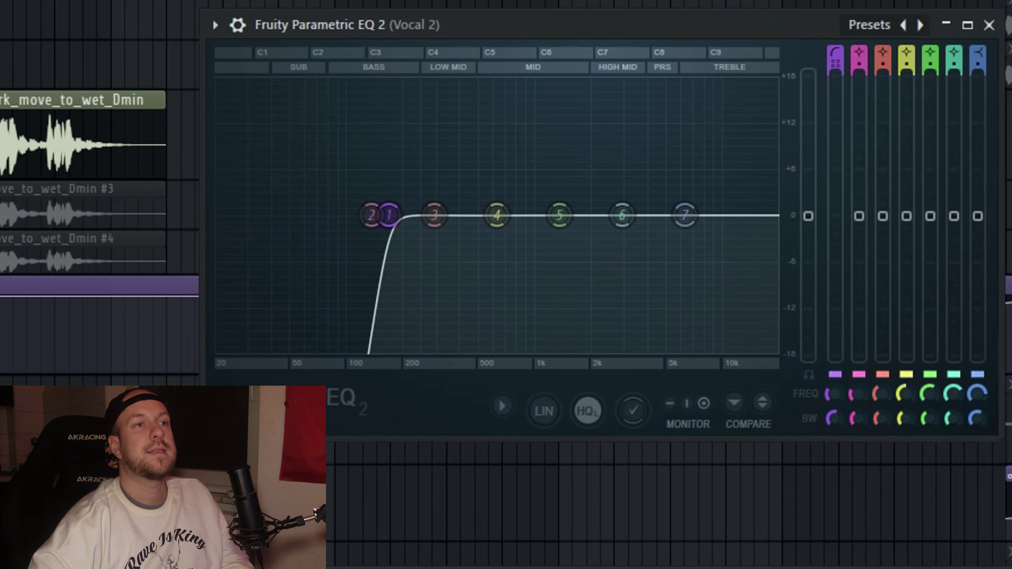
# Close the Vocal 2 EQ and inspect the panning of the two duplicate chorus vocal clips on Tracks 27 and 28.
pyautogui.press('Escape')
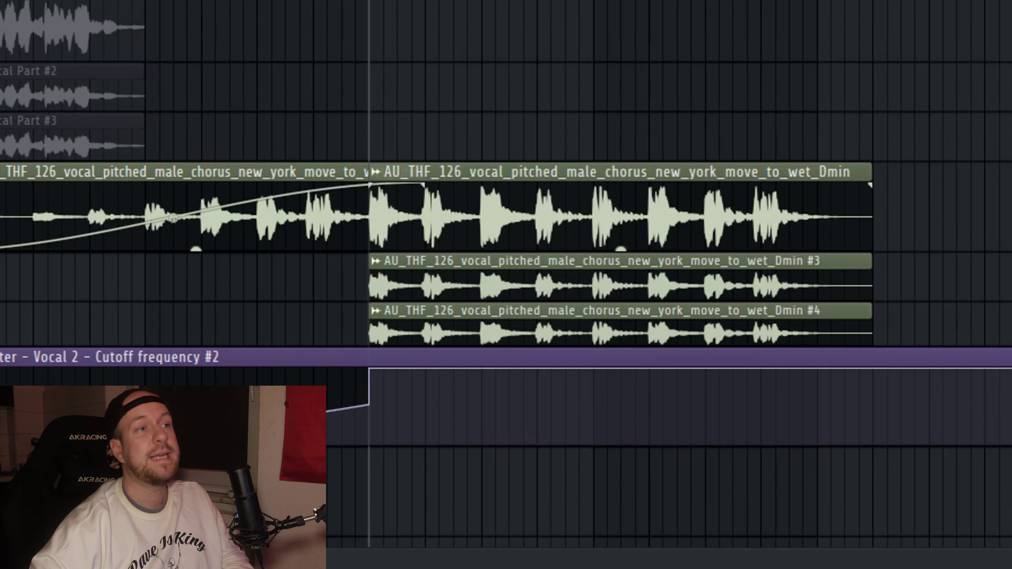
pyautogui.doubleClick(621, 299)
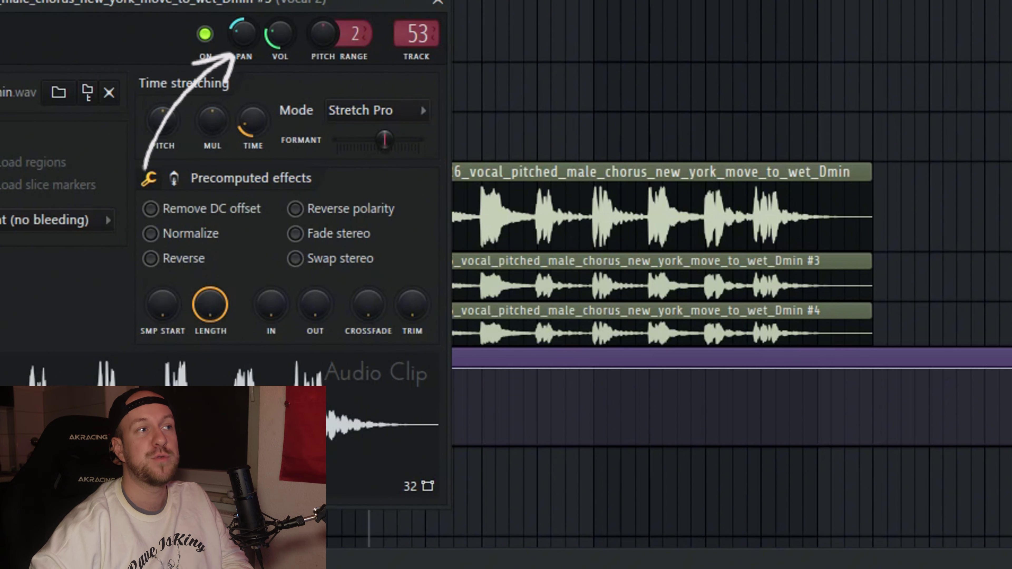
pyautogui.press('Escape')
pyautogui.doubleClick(621, 343)
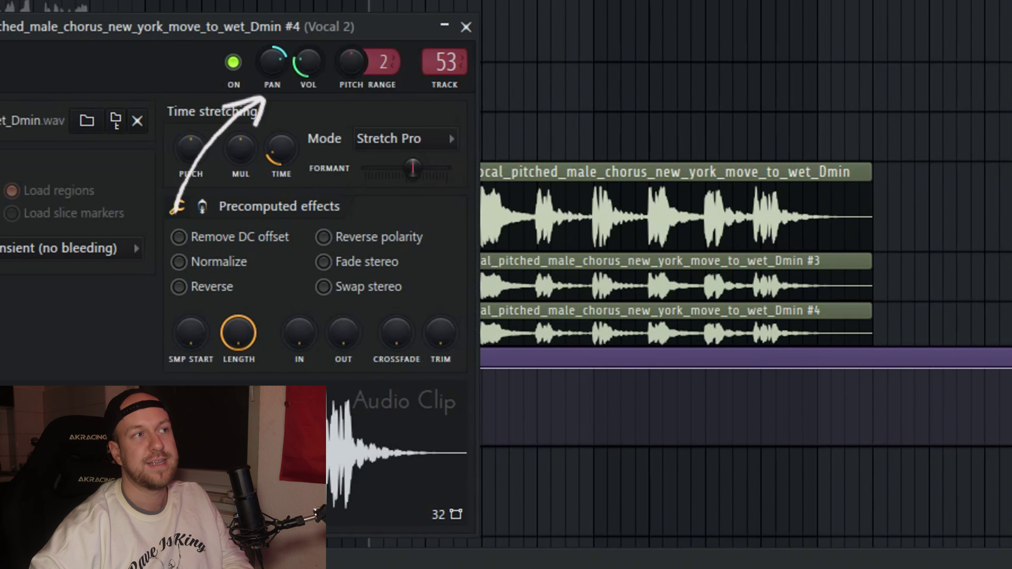
pyautogui.click(466, 27)
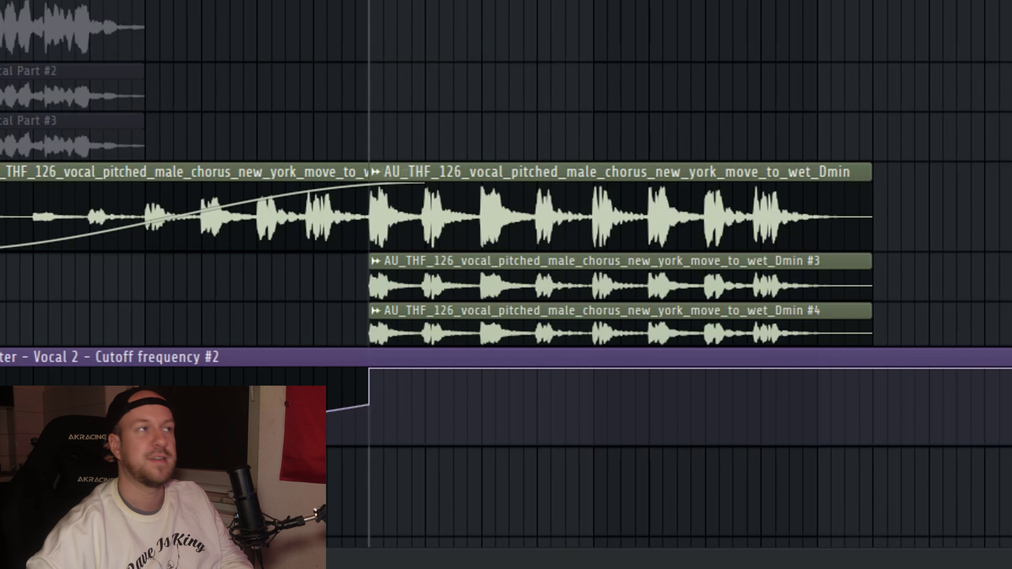
# Examine the master delay, reverb, stereo separation and volume automation on Tracks 1 to 4 around bar 17.
pyautogui.scroll(5, 507, 223)
pyautogui.scroll(5, 506, 279)
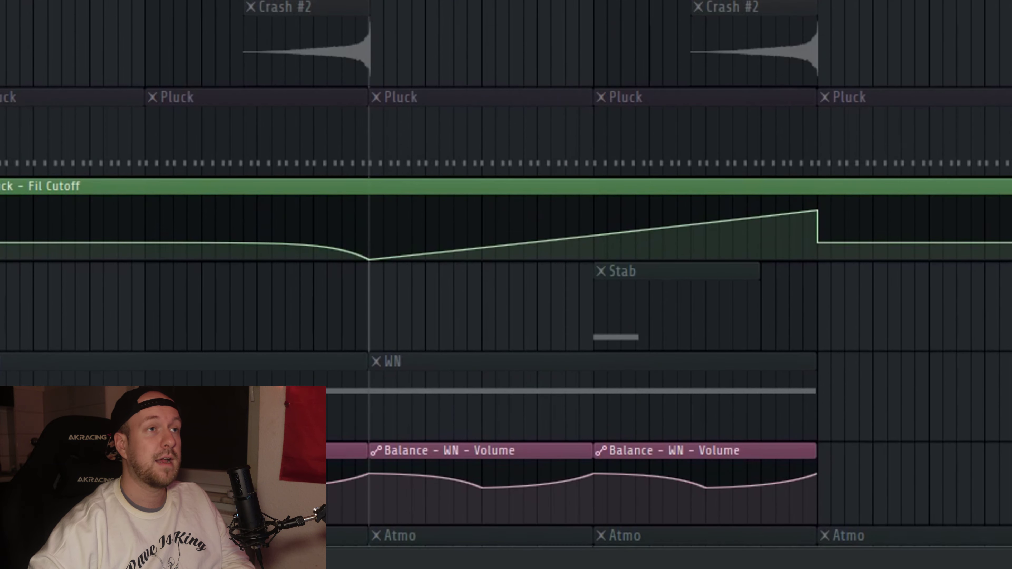
pyautogui.scroll(10, 506, 279)
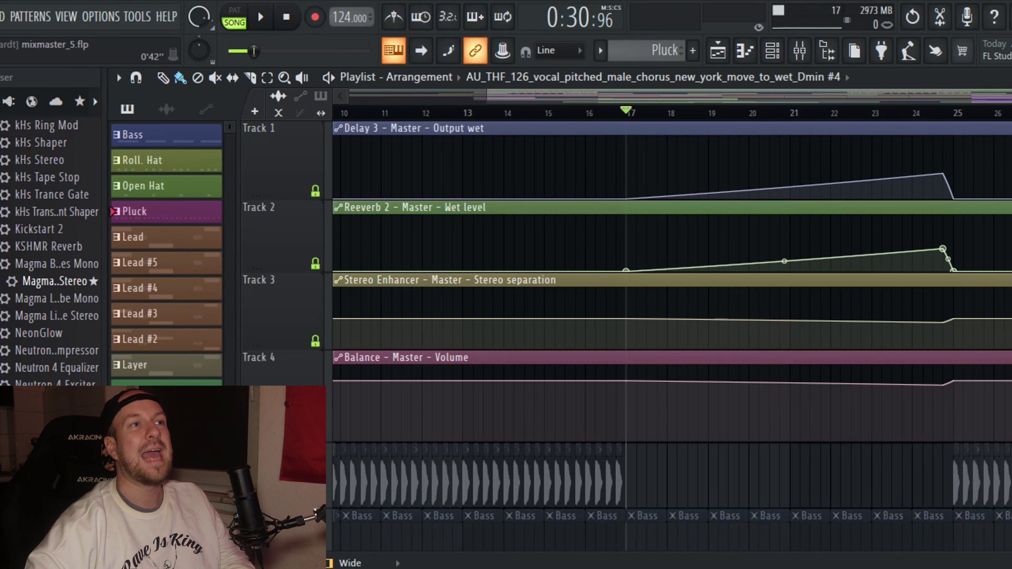
pyautogui.hscroll(-3, 670, 244)
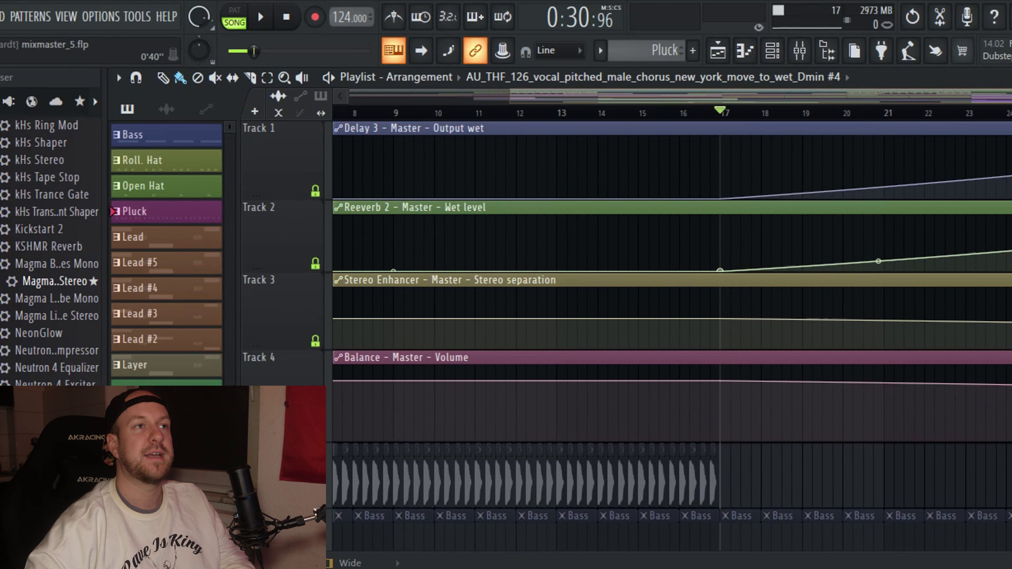
pyautogui.hscroll(-4, 670, 243)
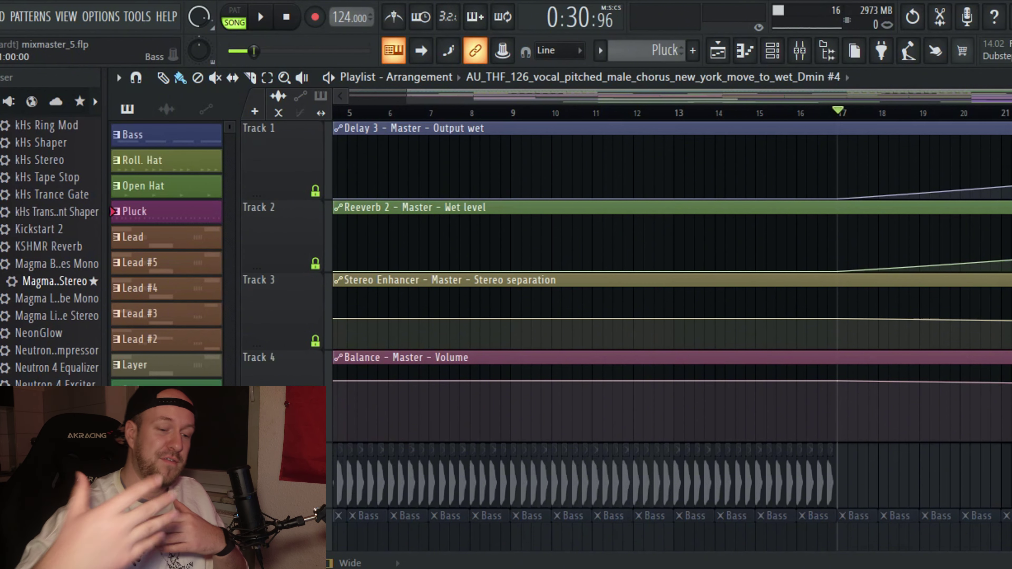
pyautogui.scroll(-8, 669, 438)
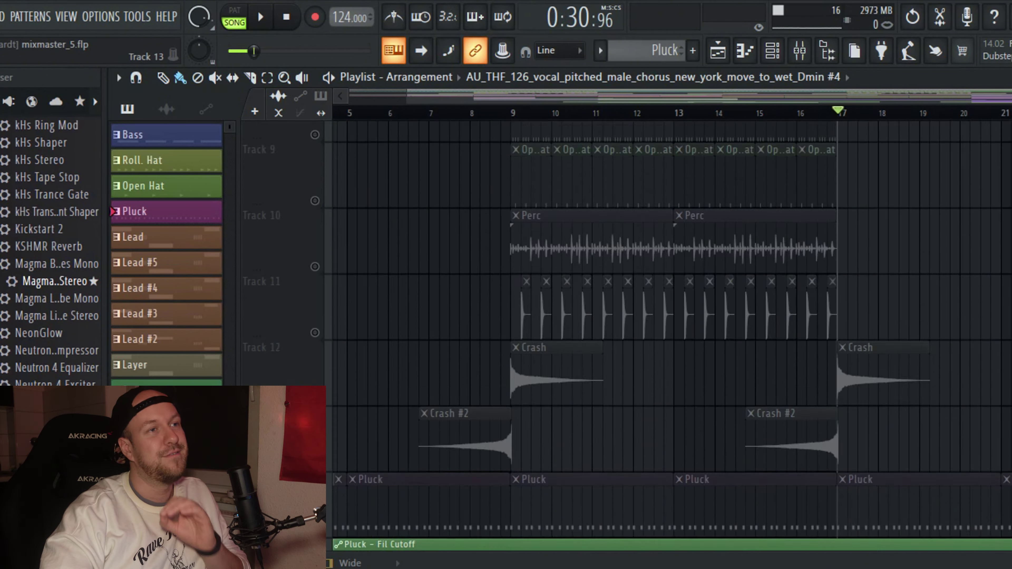
pyautogui.scroll(5, 669, 439)
pyautogui.scroll(3, 669, 335)
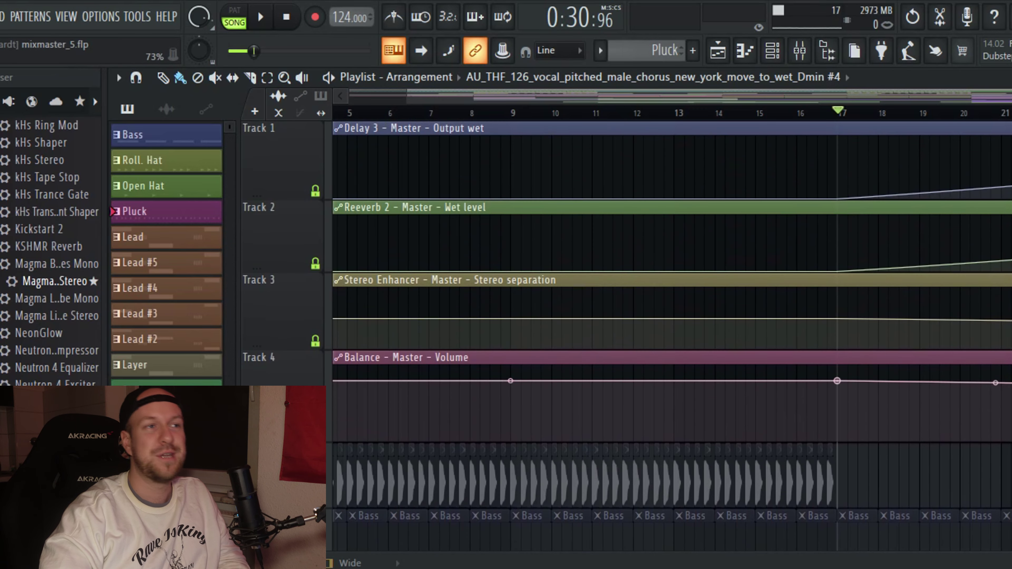
# Unmute the muted tracks and play the full arrangement with the chorus vocals from bar 17 toward bar 25.
pyautogui.scroll(-12, 670, 335)
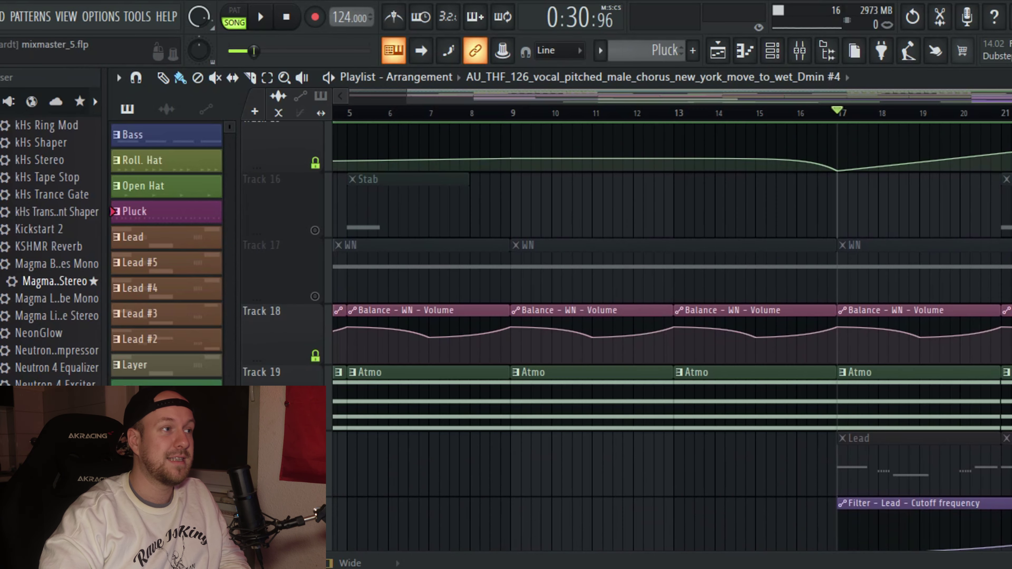
pyautogui.scroll(-6, 670, 335)
pyautogui.press('space')
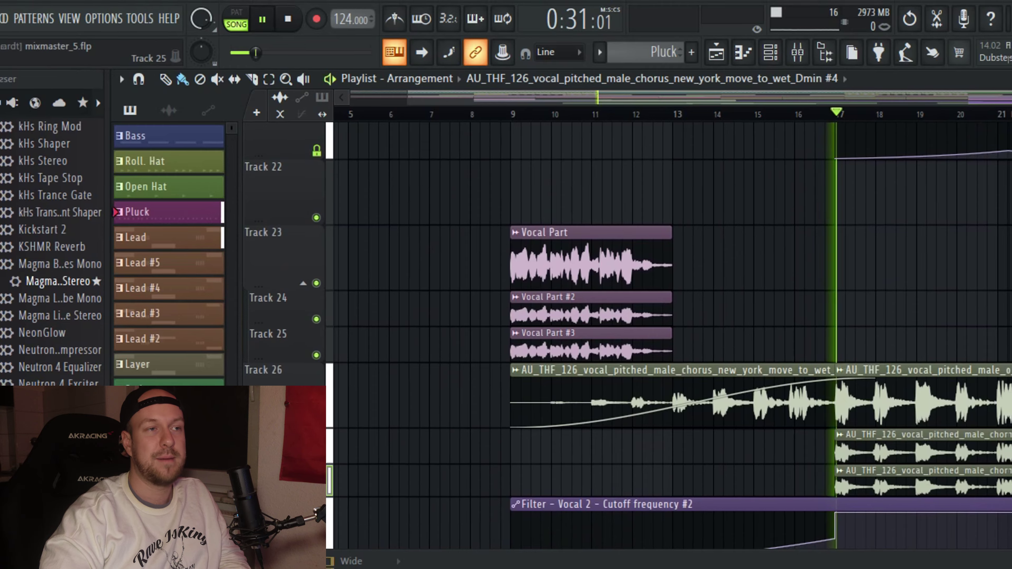
pyautogui.scroll(-6, 670, 335)
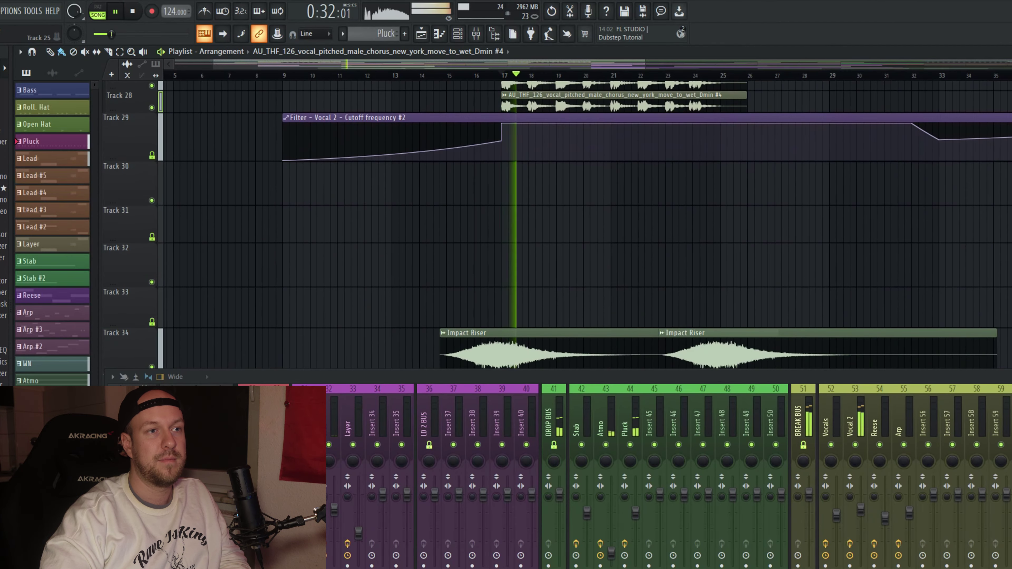
pyautogui.scroll(5, 670, 335)
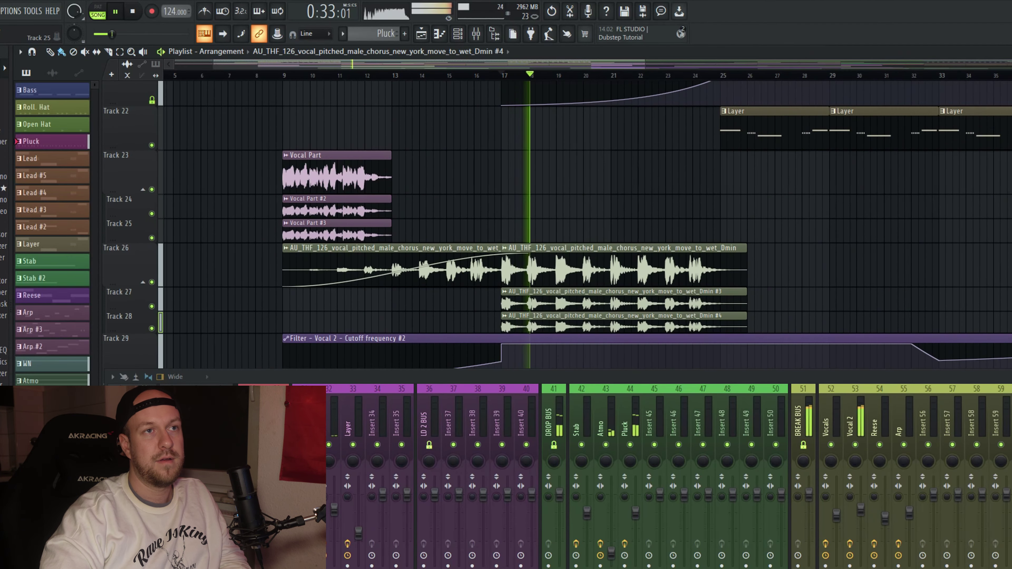
pyautogui.scroll(3, 670, 335)
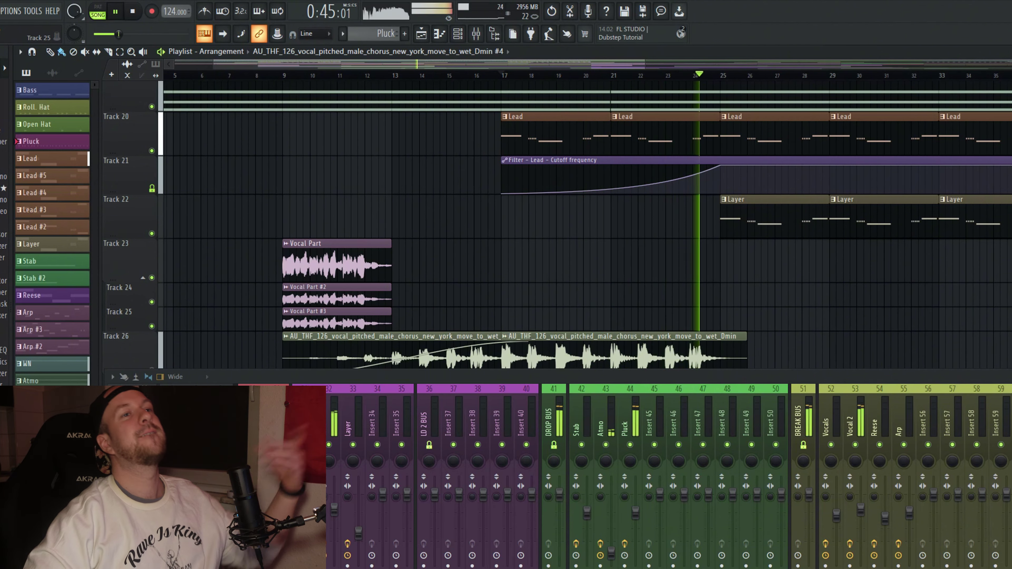
pyautogui.press('space')
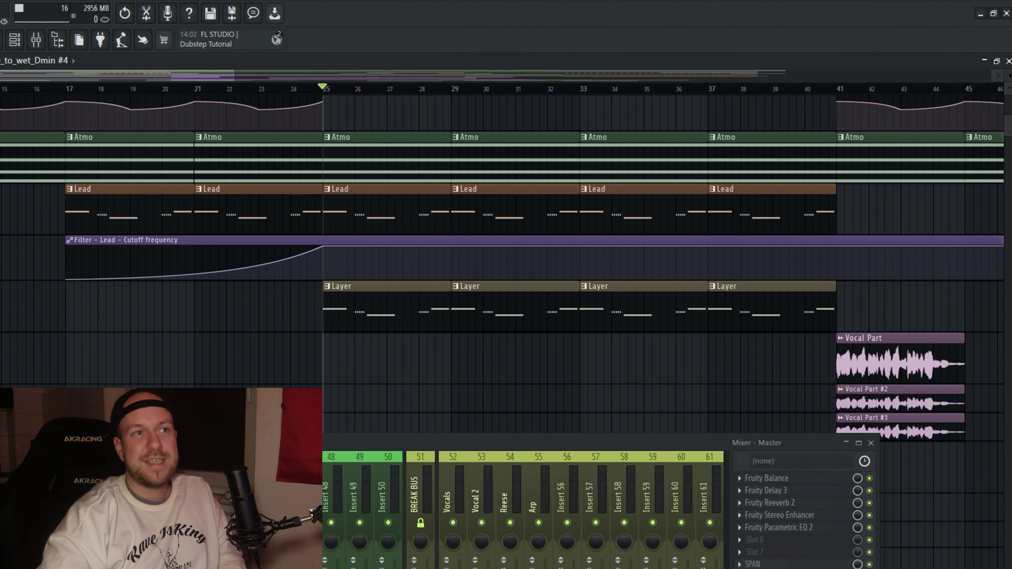
# Open the Lead pattern from Track 20 in the piano roll and play its melody on its own.
pyautogui.click(387, 189)
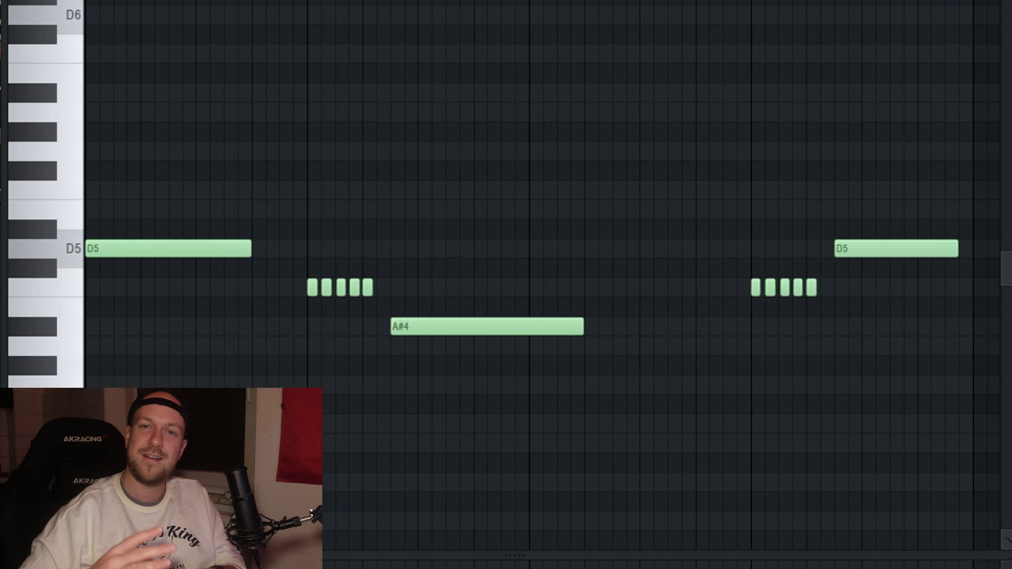
pyautogui.press('space')
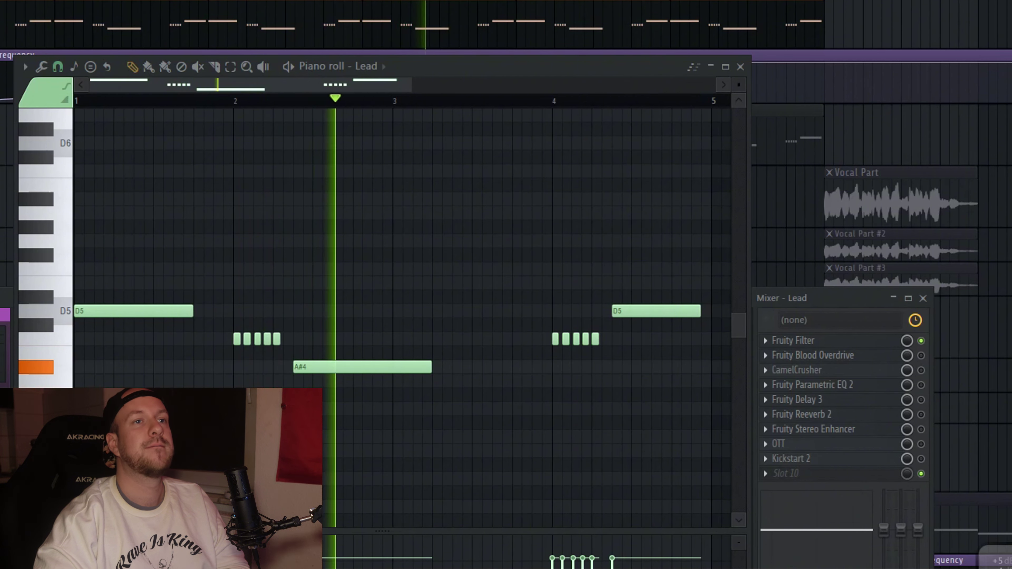
pyautogui.press('space')
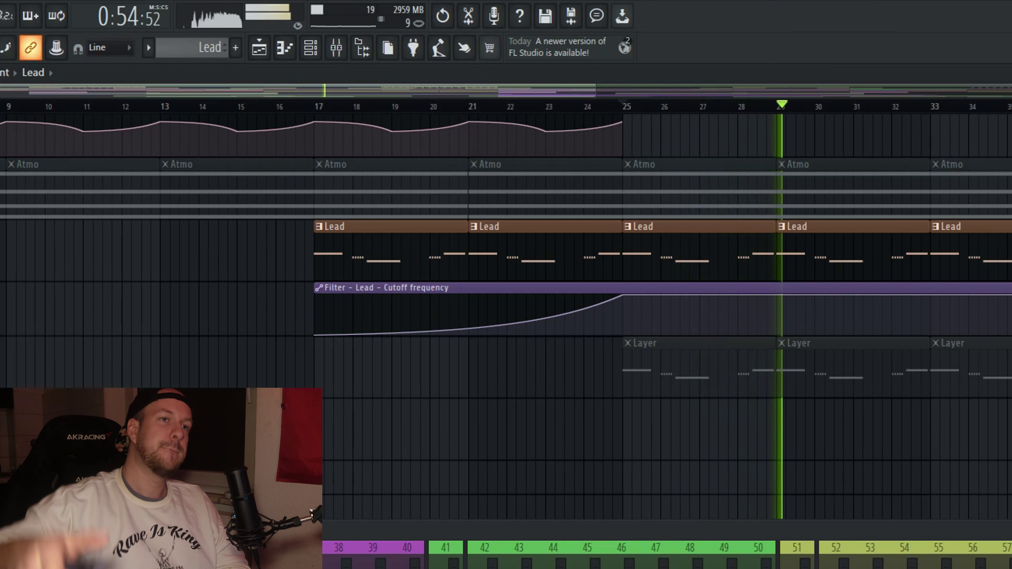
# Audition the Lead with its Kickstart 2 sidechain effect and close the plugin window.
pyautogui.press('space')
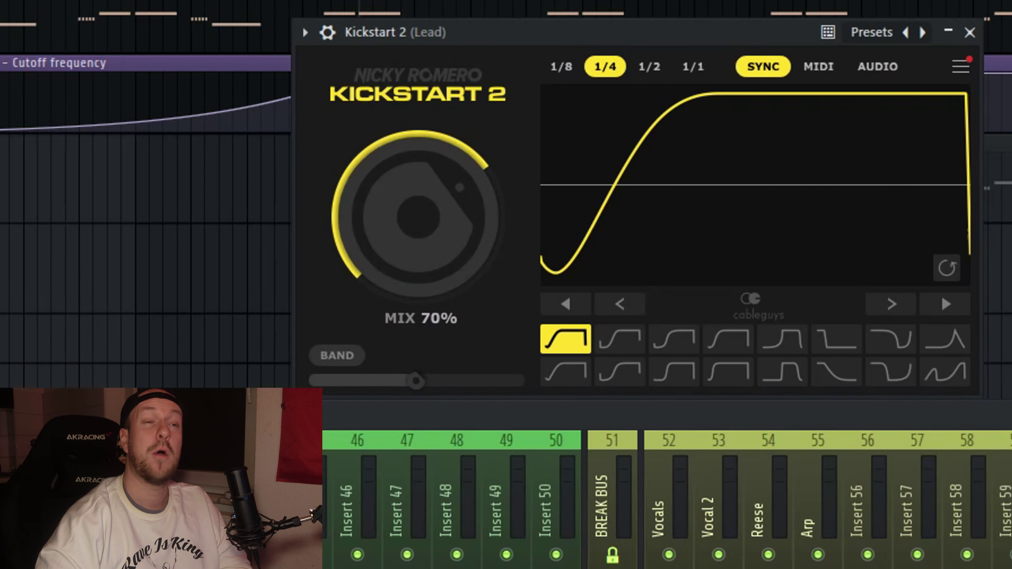
pyautogui.press('space')
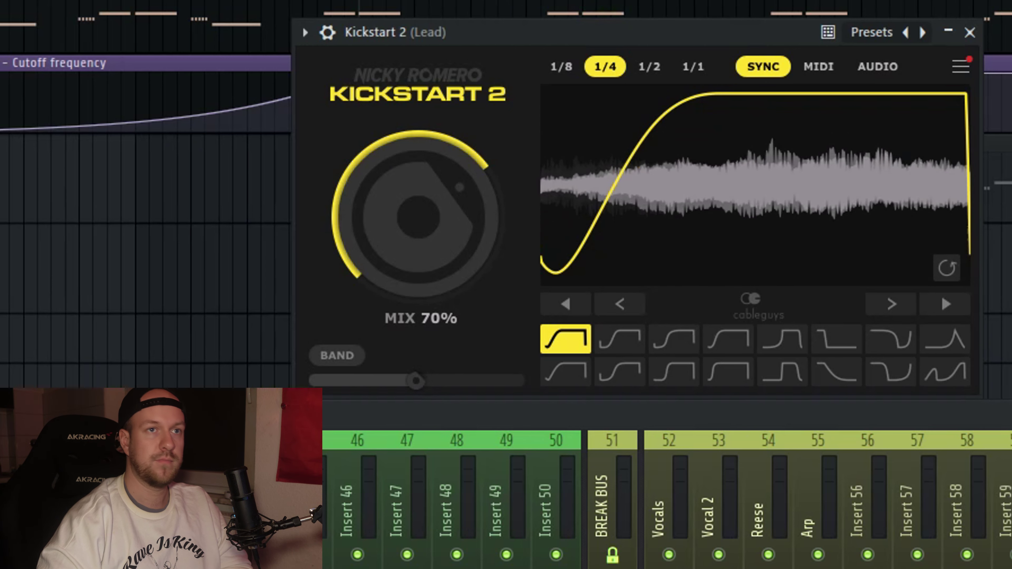
pyautogui.click(970, 33)
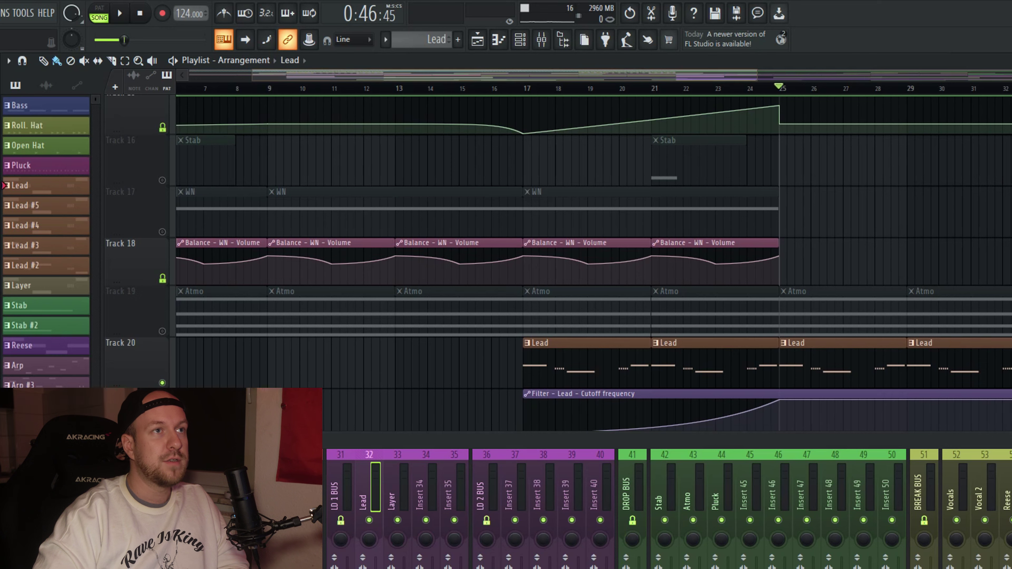
# Unmute all tracks, move the playhead to bar 17 and start playing the full arrangement.
pyautogui.scroll(-4, 593, 239)
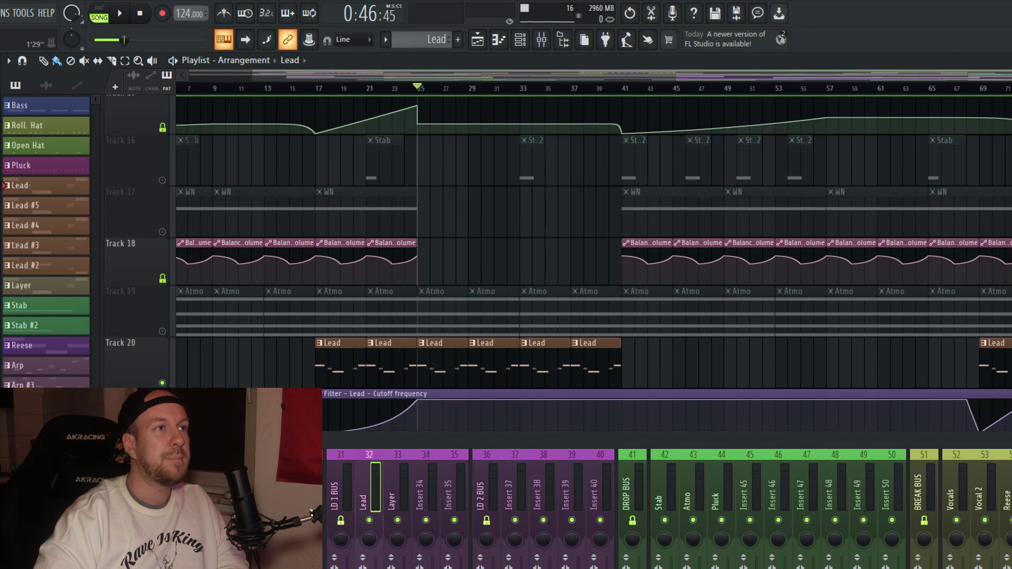
pyautogui.hscroll(-2, 594, 269)
pyautogui.scroll(-5, 594, 269)
pyautogui.scroll(-2, 594, 269)
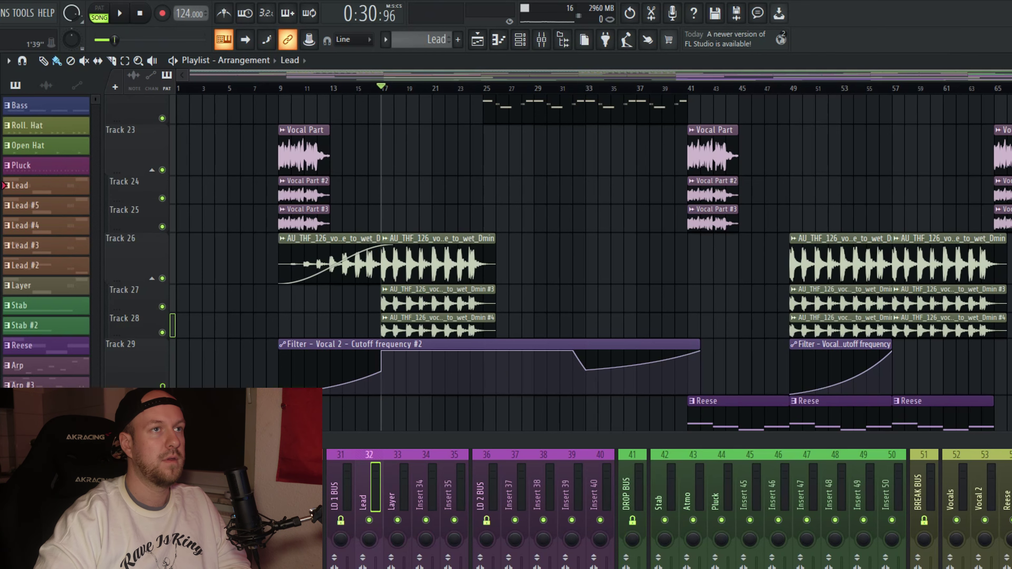
pyautogui.press('space')
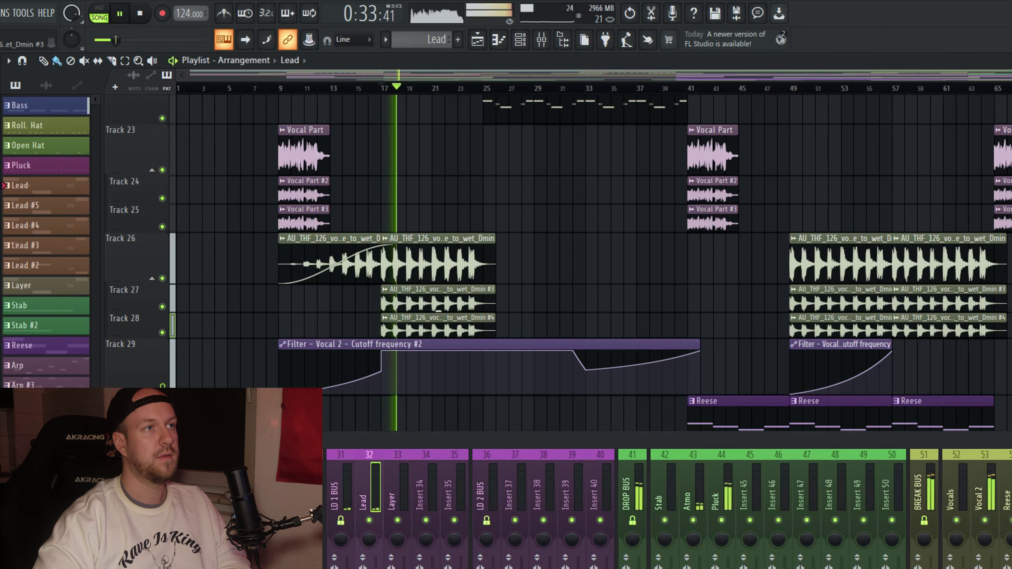
# Follow the playing arrangement across all its tracks in a compact overview up to about bar 33, and stop playback.
pyautogui.scroll(9, 594, 269)
pyautogui.scroll(4, 590, 263)
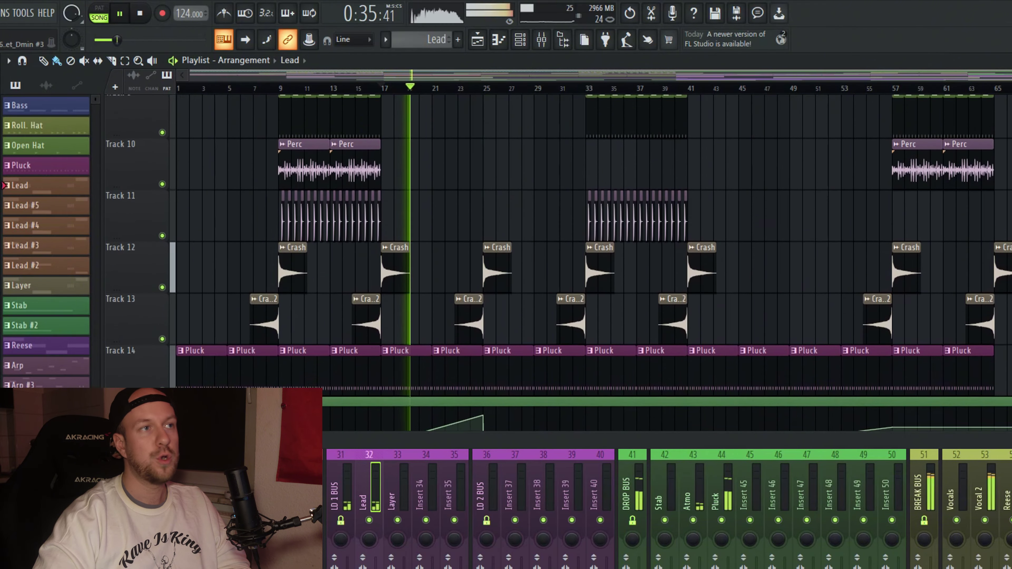
pyautogui.scroll(-3, 590, 263)
pyautogui.scroll(-3, 590, 263)
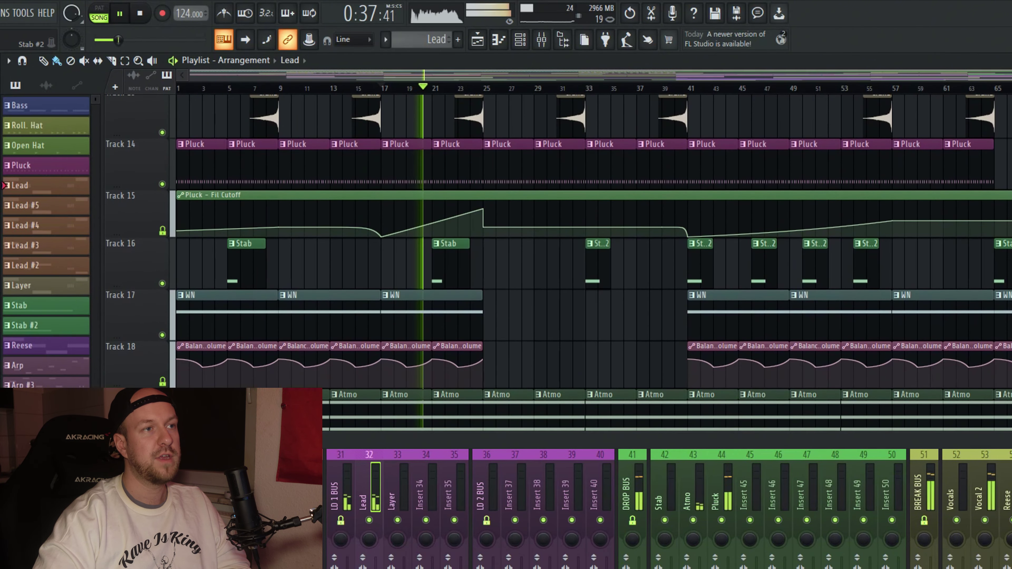
pyautogui.scroll(-6, 590, 263)
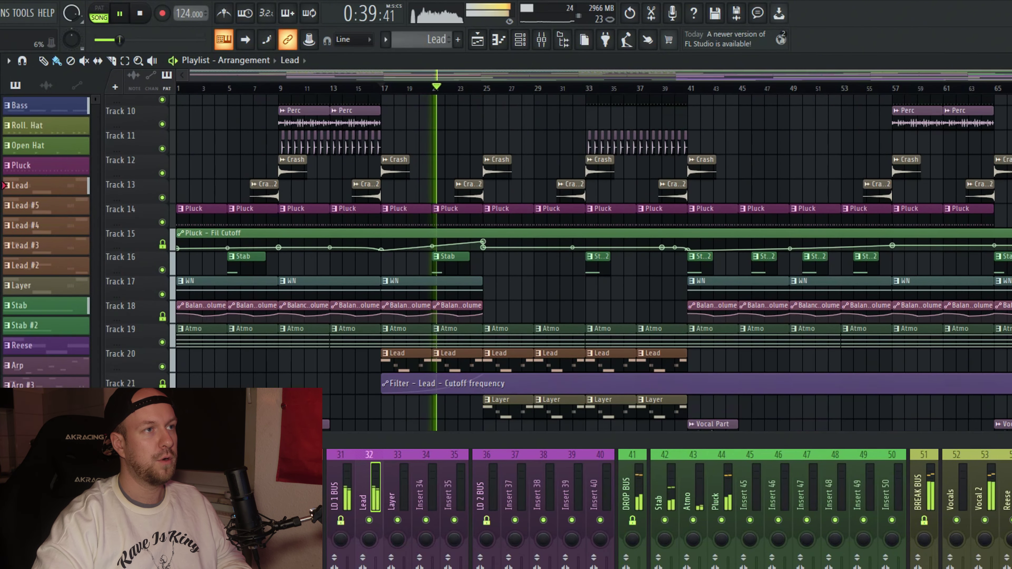
pyautogui.scroll(-3, 590, 263)
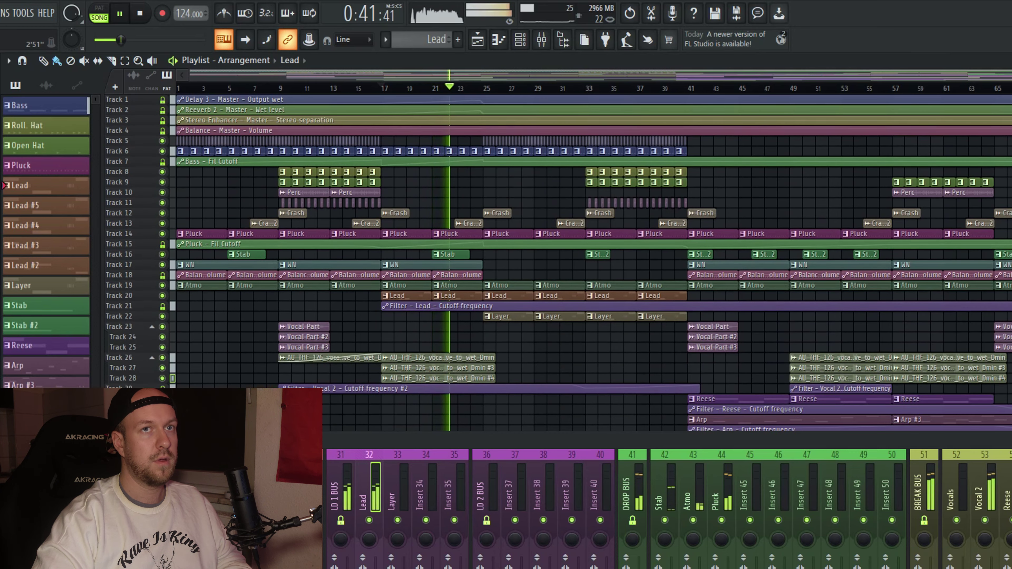
pyautogui.scroll(4, 590, 263)
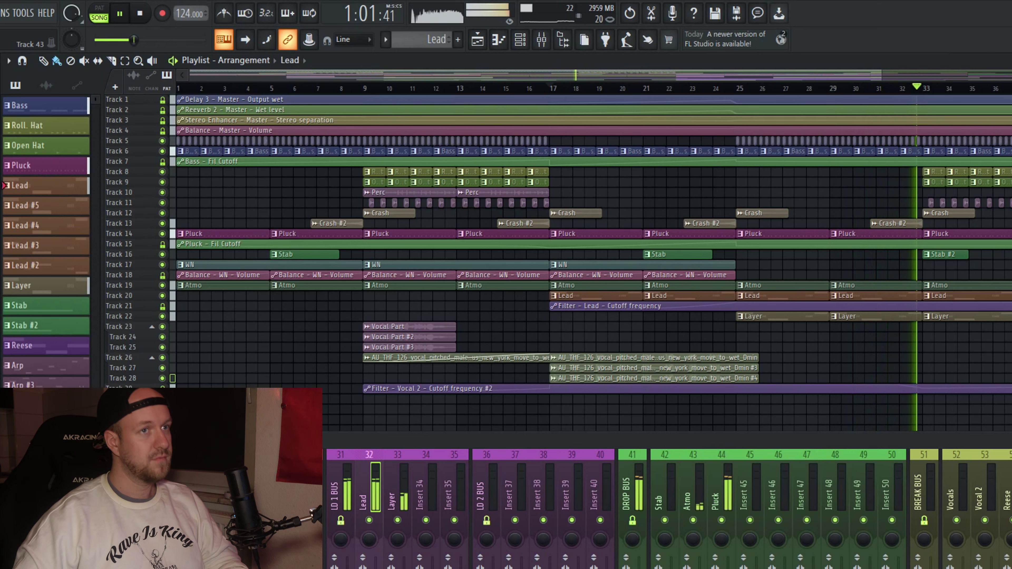
pyautogui.press('space')
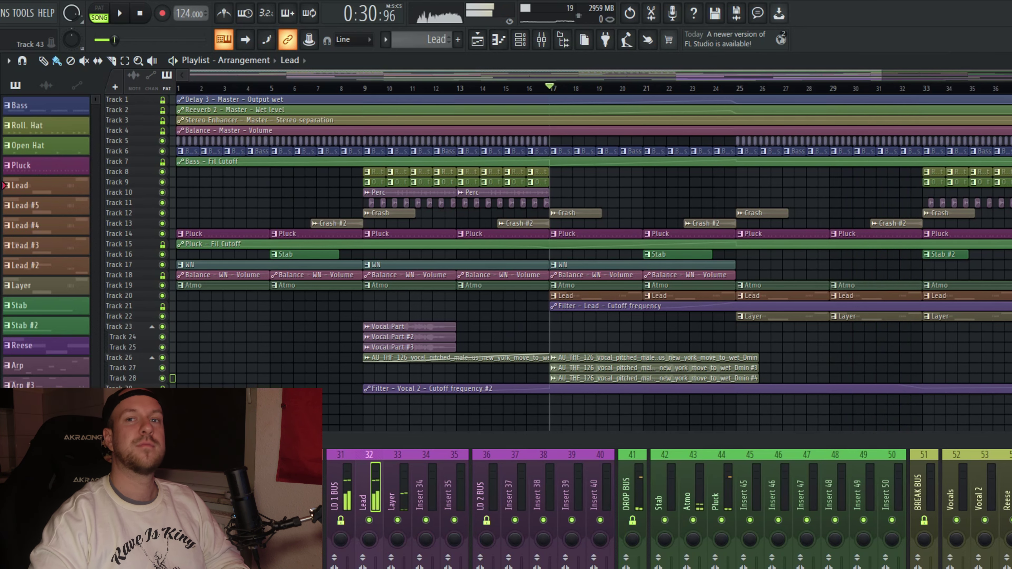